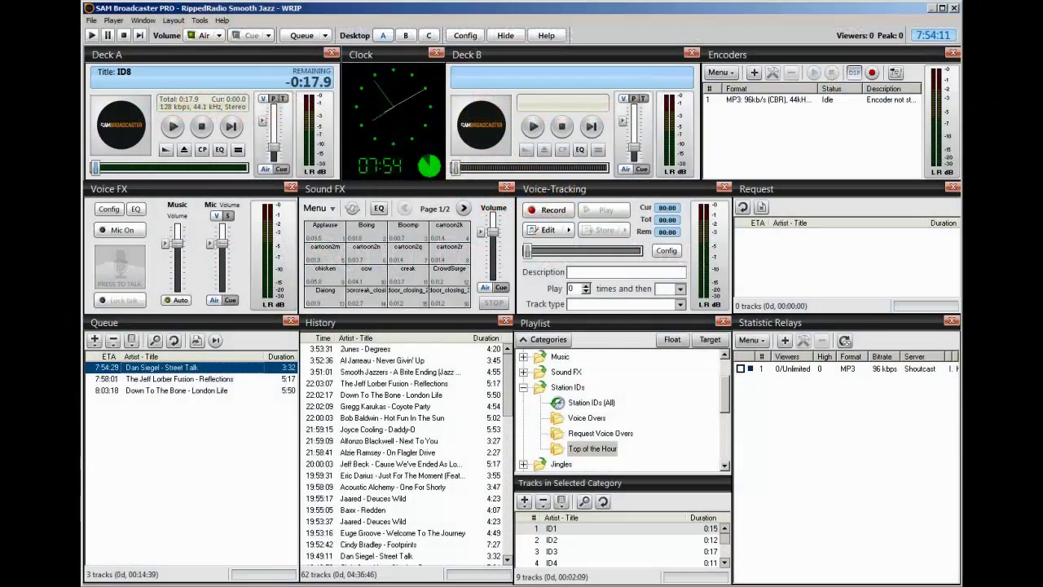
# - List the Request Voice Overs tracks, RequestDrop1-1 and RequestDrop2-2, in the playlist
pyautogui.click(588, 417)
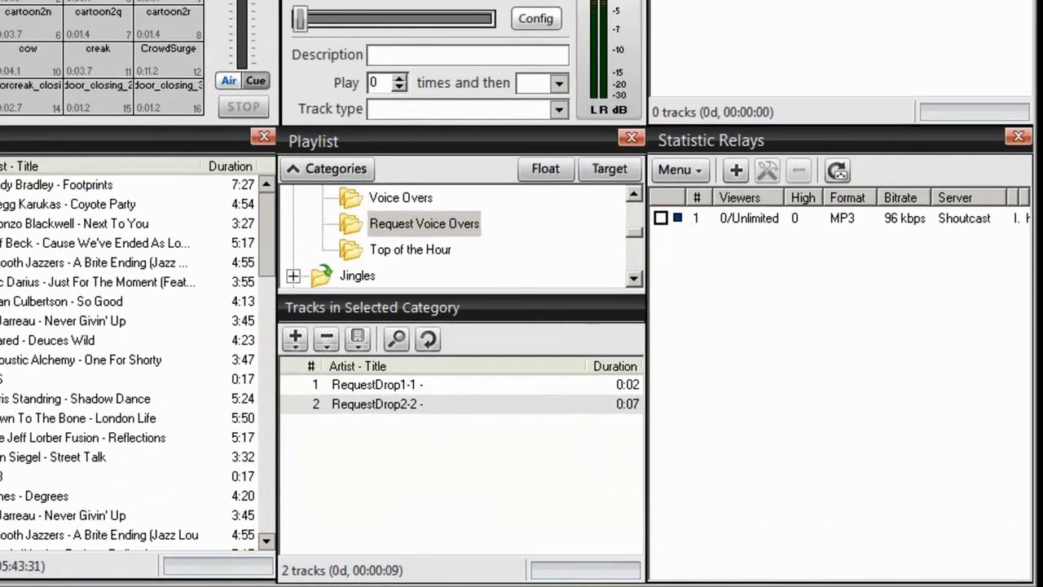
# - Browse Voice Overs and Request Voice Overs, then select Overlay1_Overlay1 under Voice Overs
pyautogui.click(387, 200)
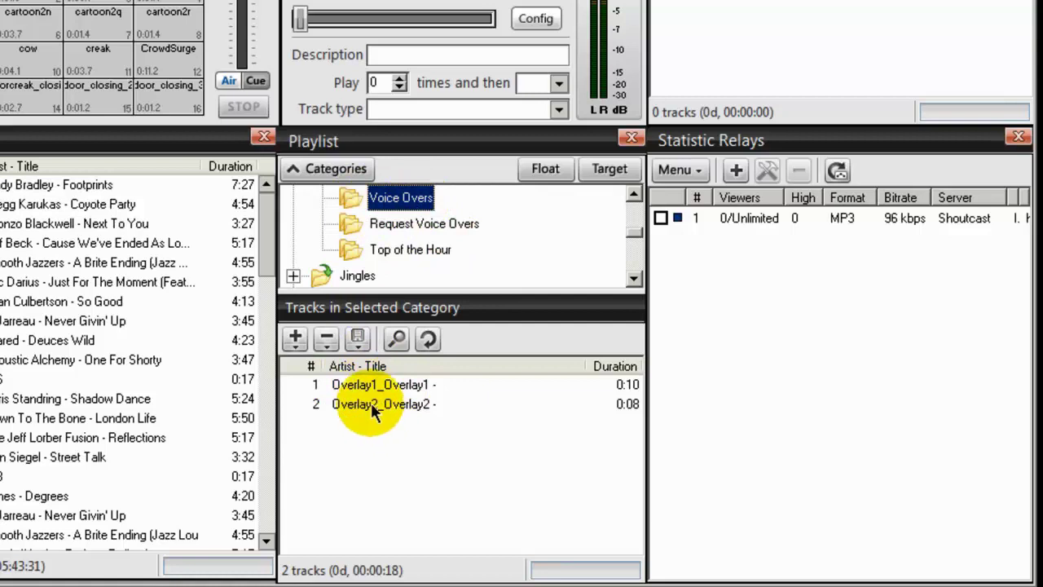
pyautogui.click(350, 221)
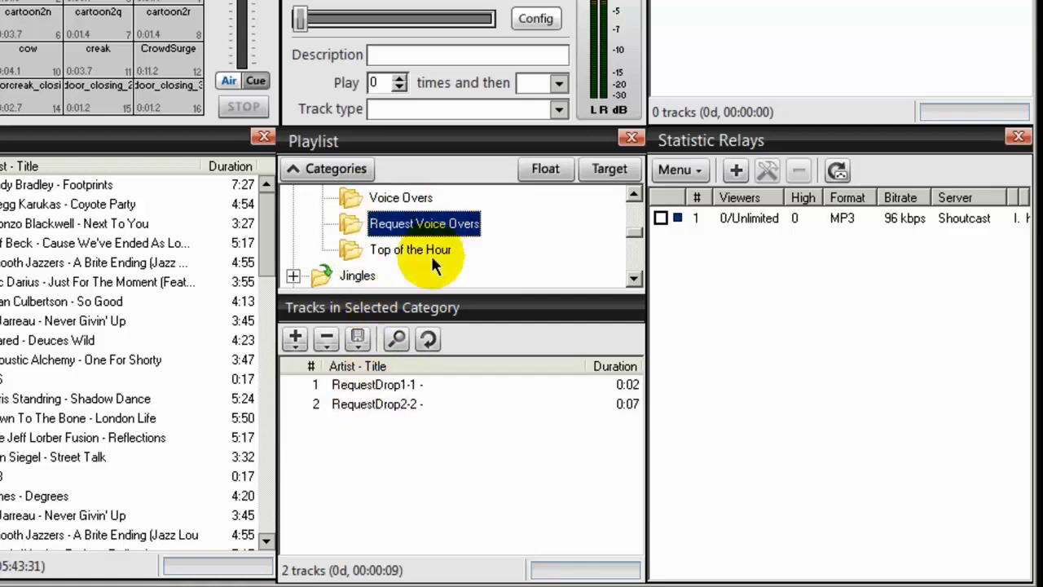
pyautogui.click(350, 198)
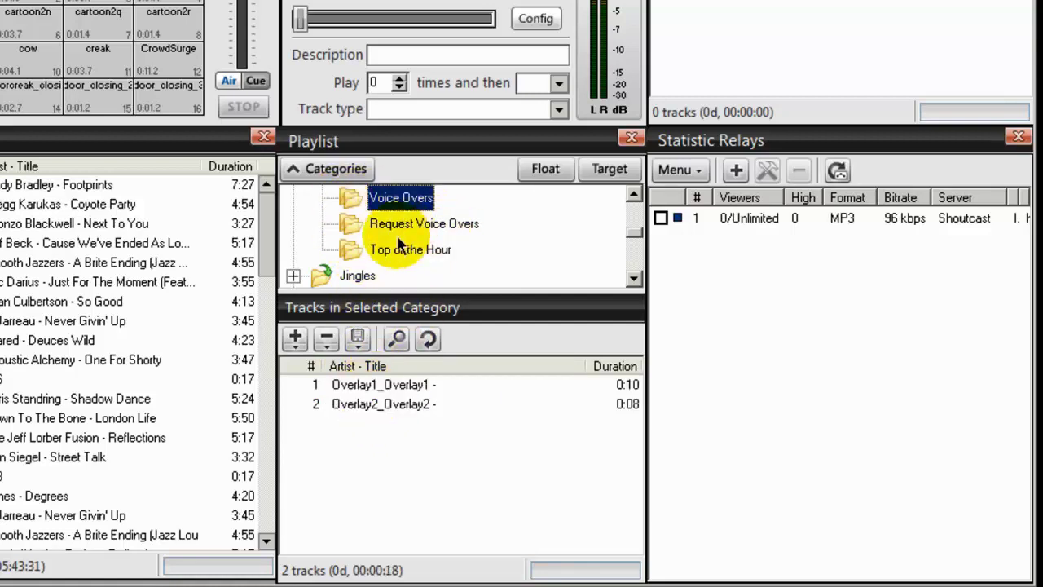
pyautogui.click(358, 388)
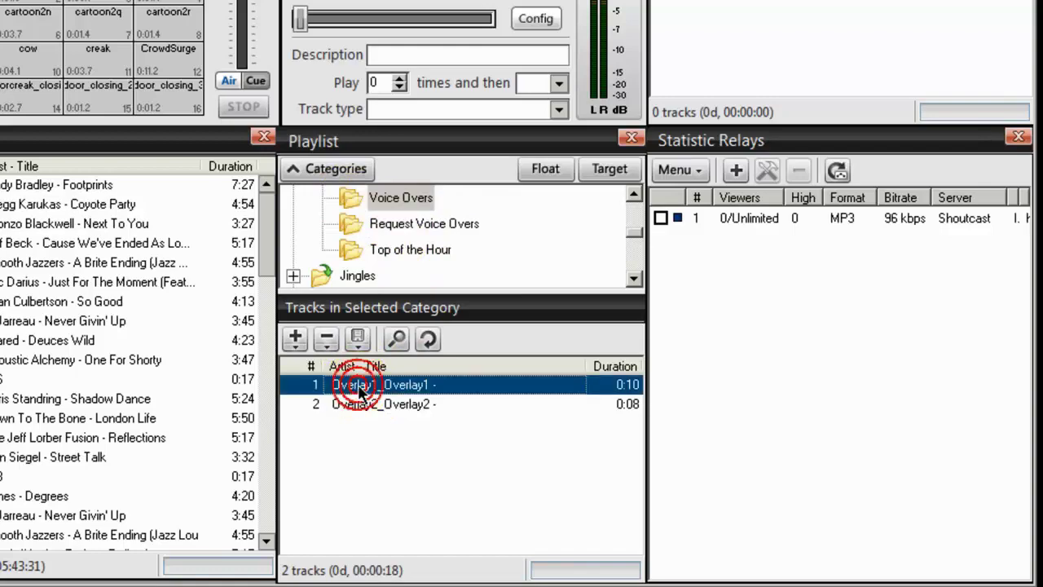
pyautogui.rightClick(359, 389)
pyautogui.doubleClick(358, 390)
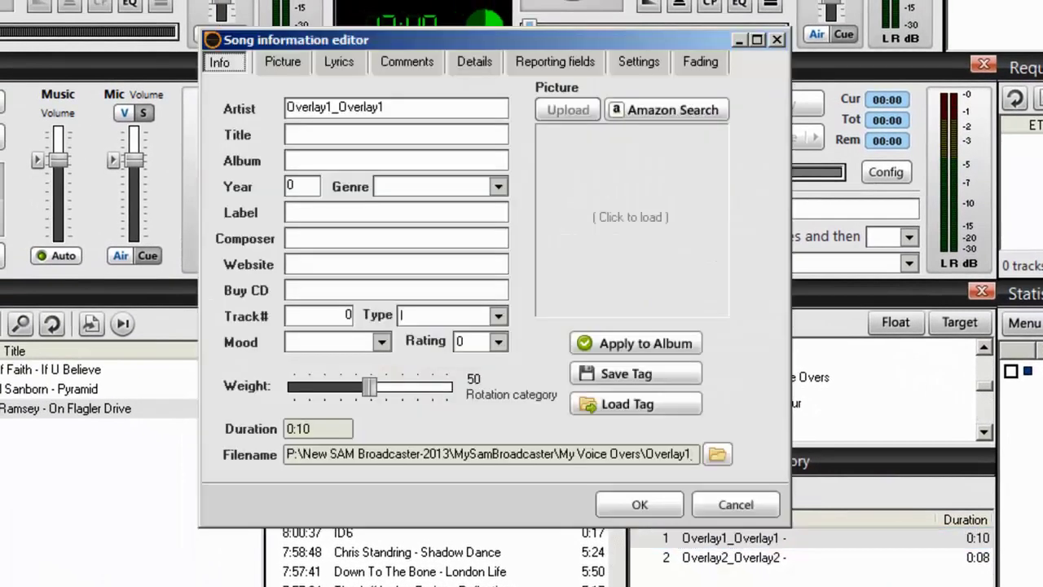
pyautogui.click(637, 62)
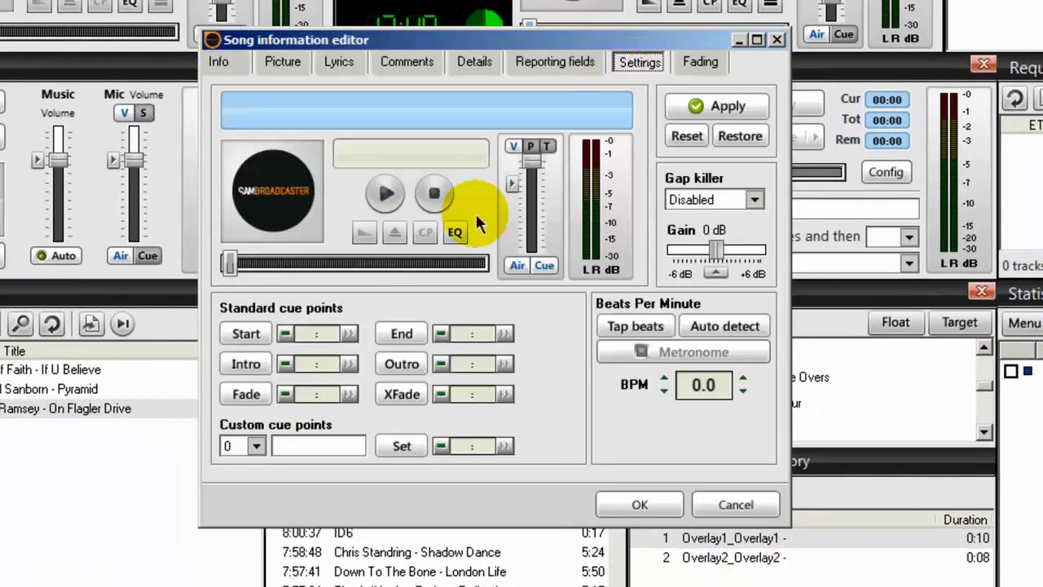
pyautogui.click(386, 196)
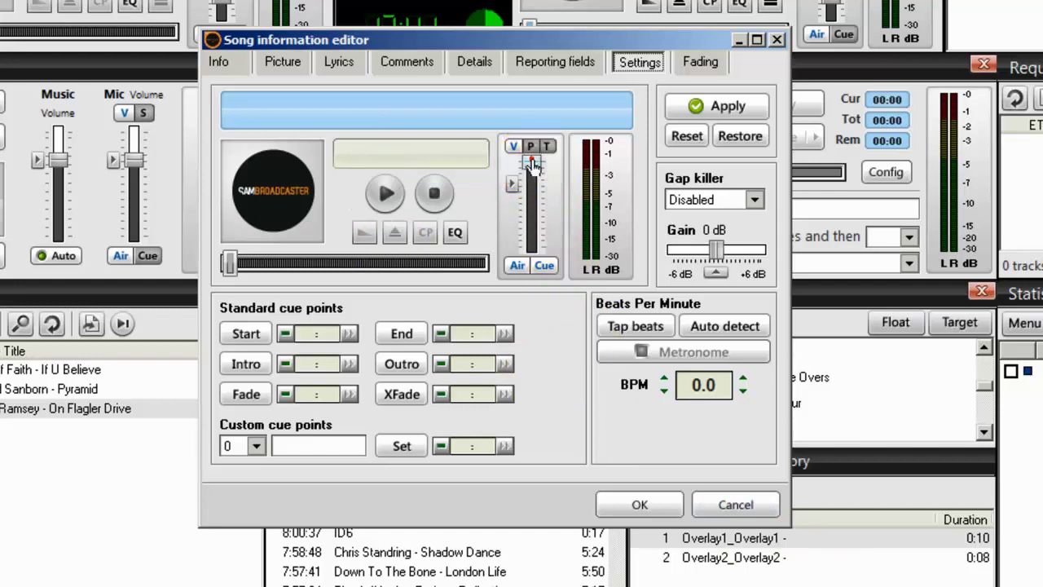
pyautogui.moveTo(533, 165); pyautogui.dragTo(536, 154)
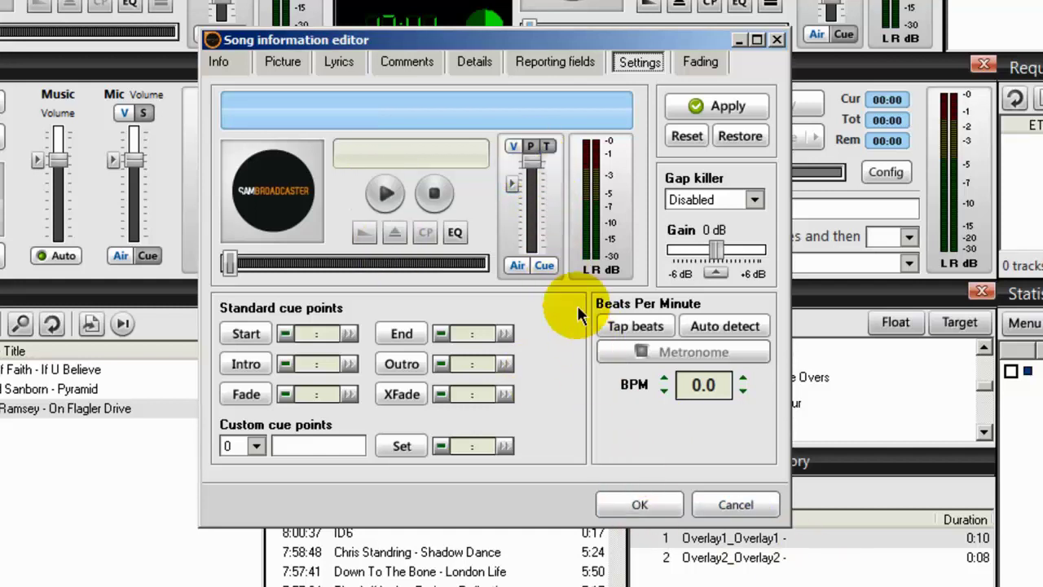
pyautogui.click(754, 200)
pyautogui.click(714, 220)
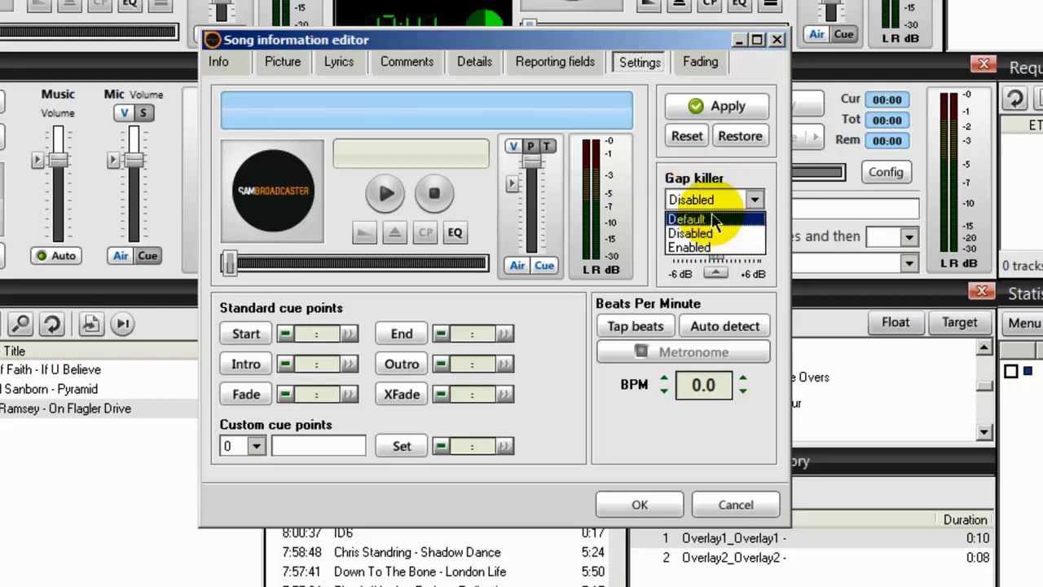
pyautogui.click(714, 220)
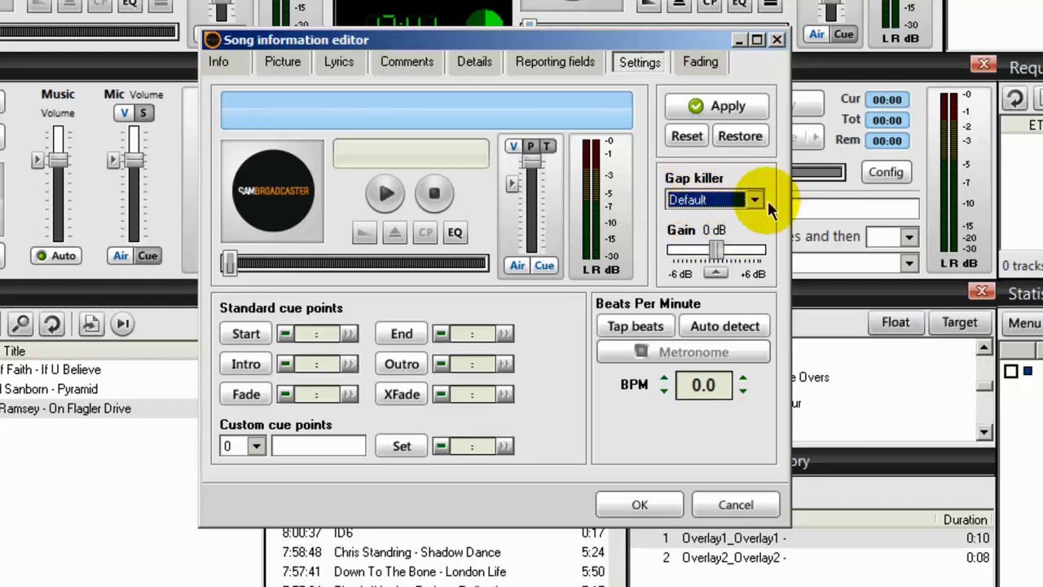
pyautogui.click(754, 199)
pyautogui.click(716, 234)
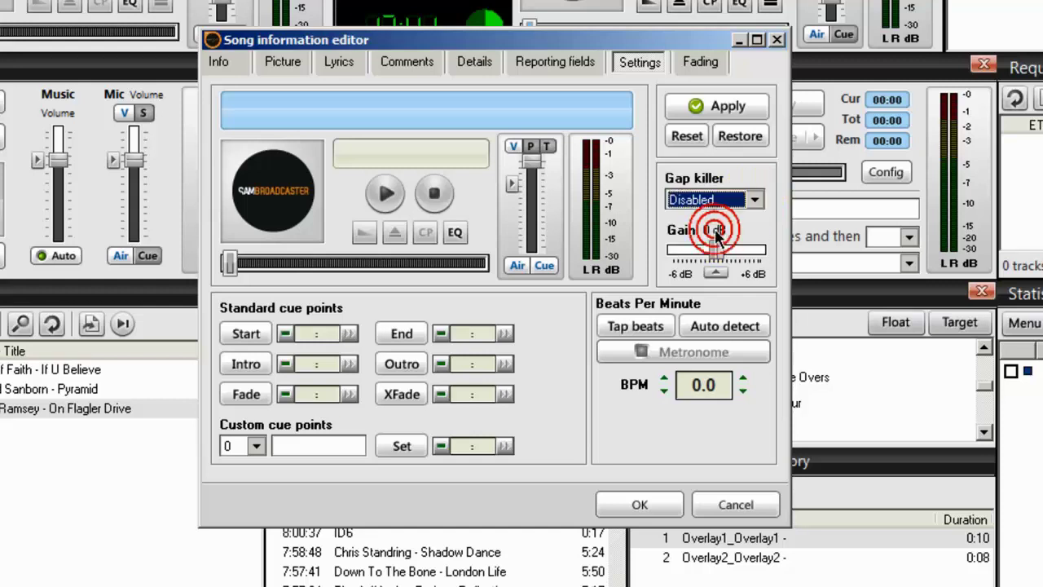
pyautogui.click(693, 63)
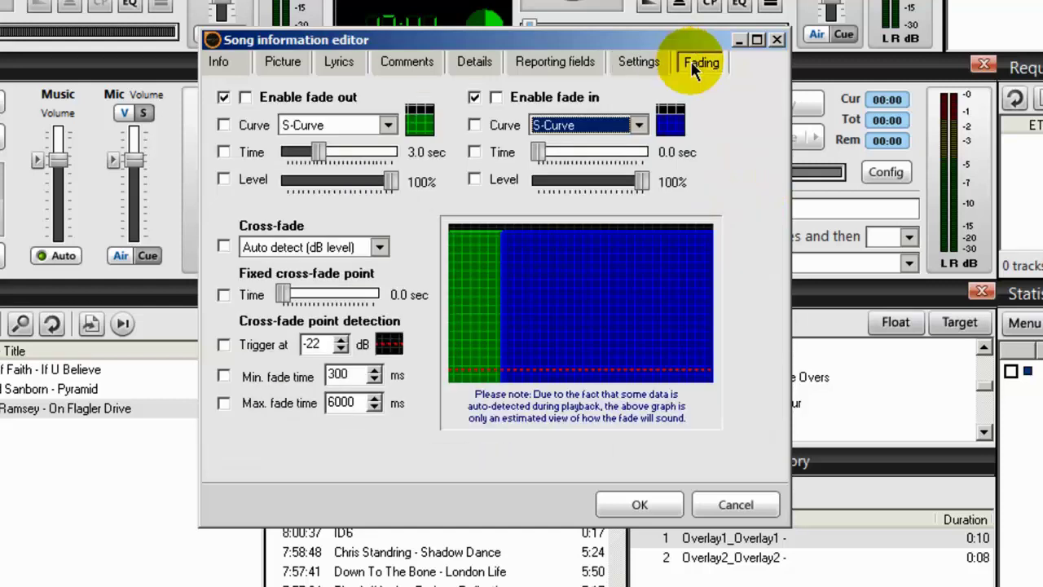
pyautogui.click(224, 97)
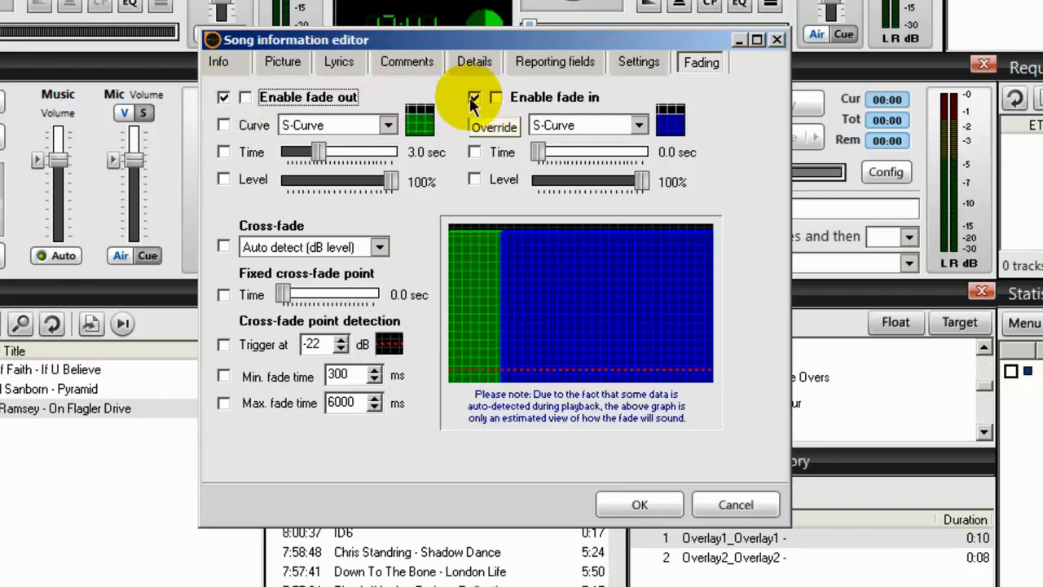
pyautogui.click(644, 505)
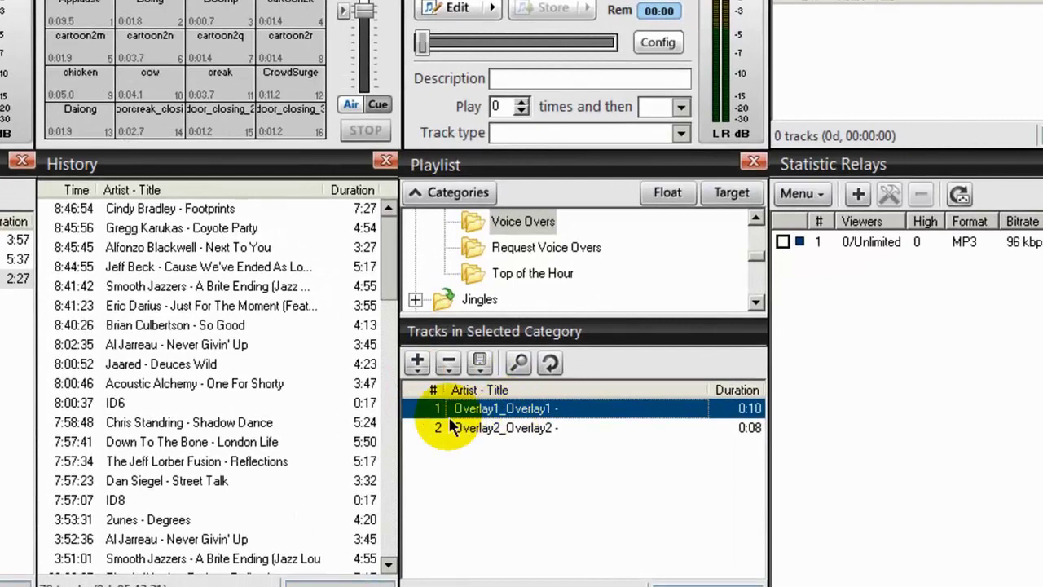
pyautogui.rightClick(482, 430)
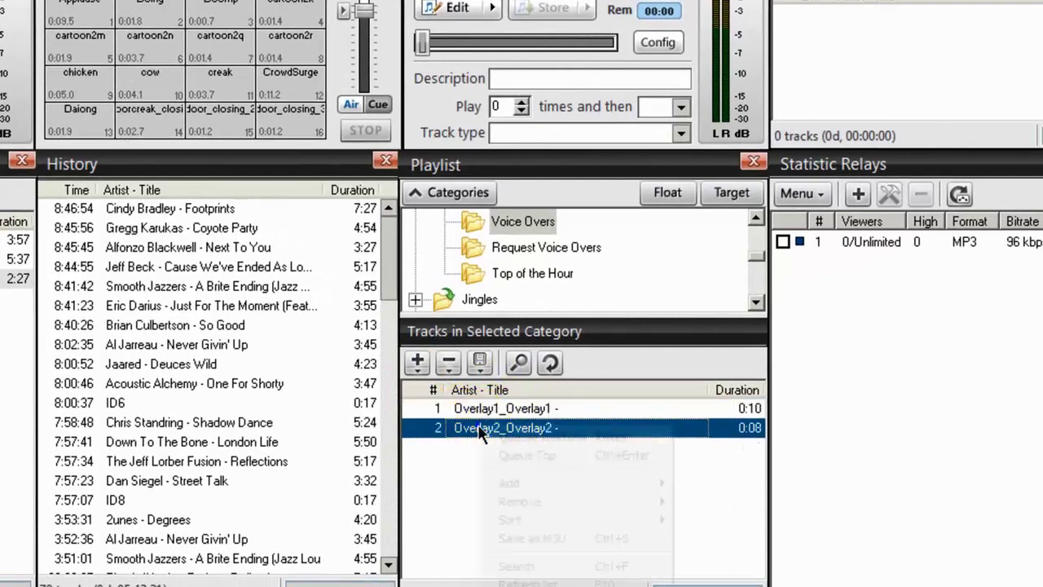
pyautogui.click(521, 583)
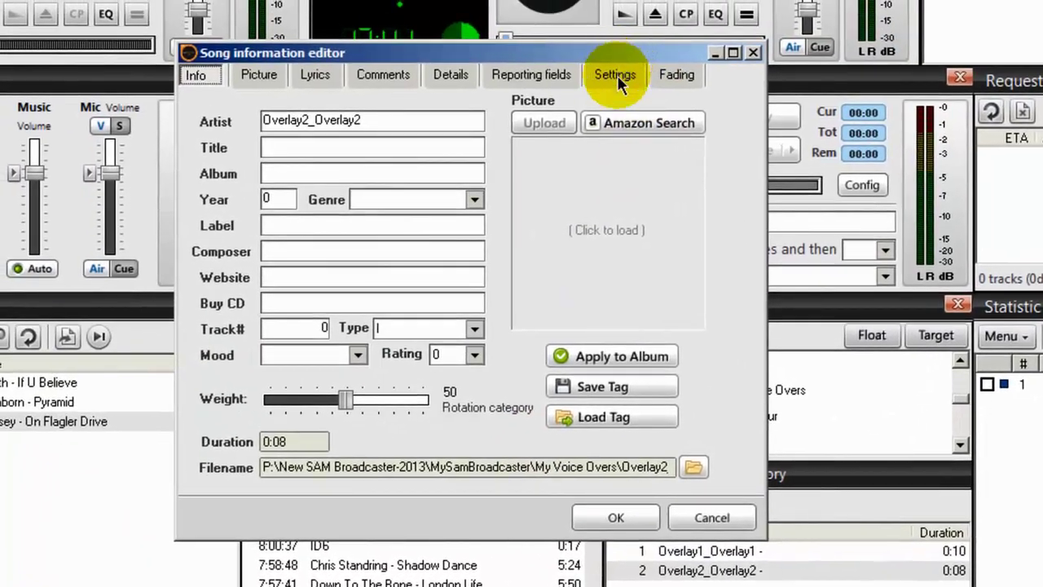
pyautogui.click(617, 76)
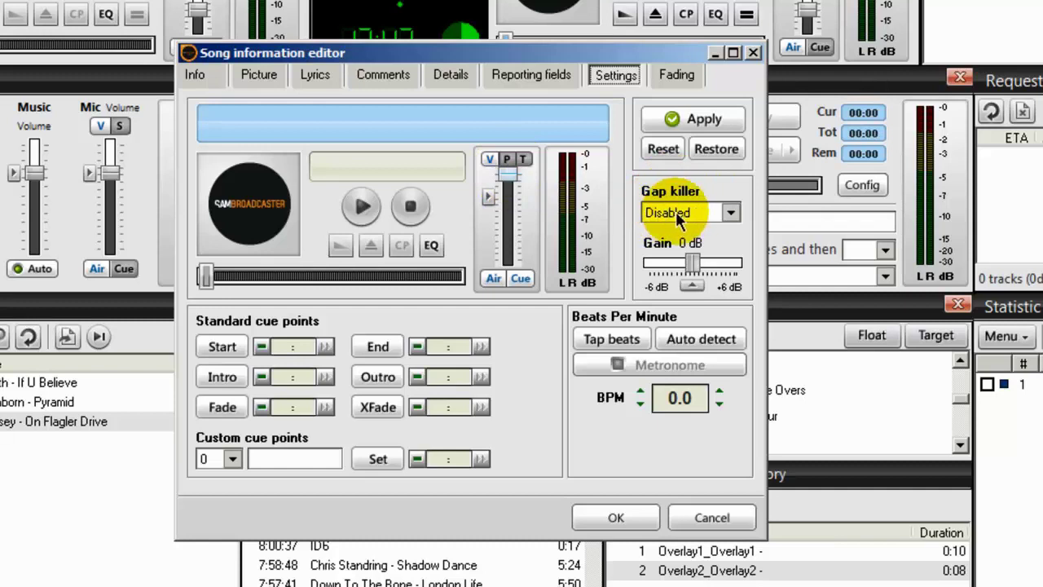
pyautogui.click(676, 75)
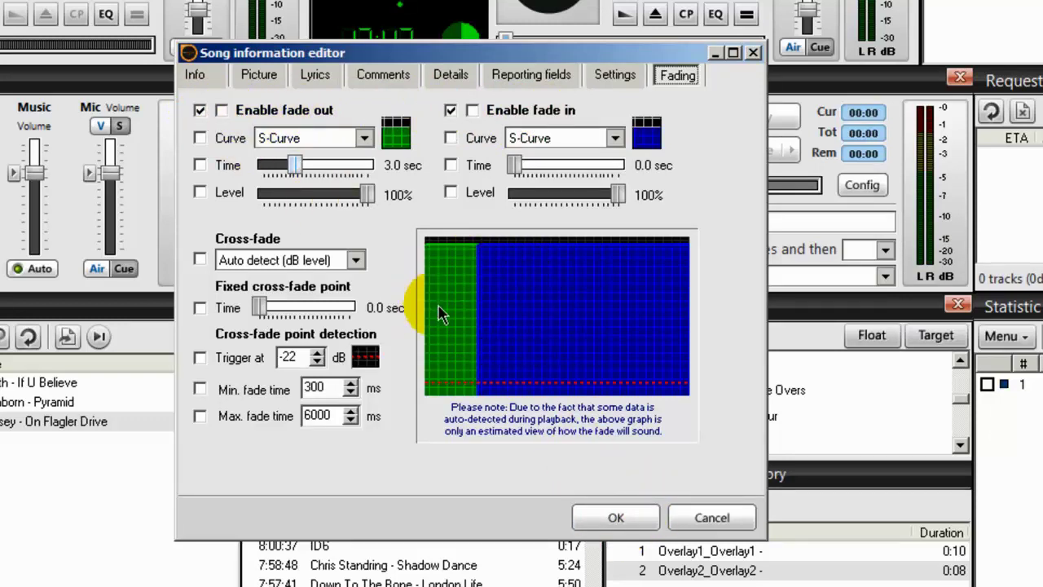
pyautogui.click(616, 517)
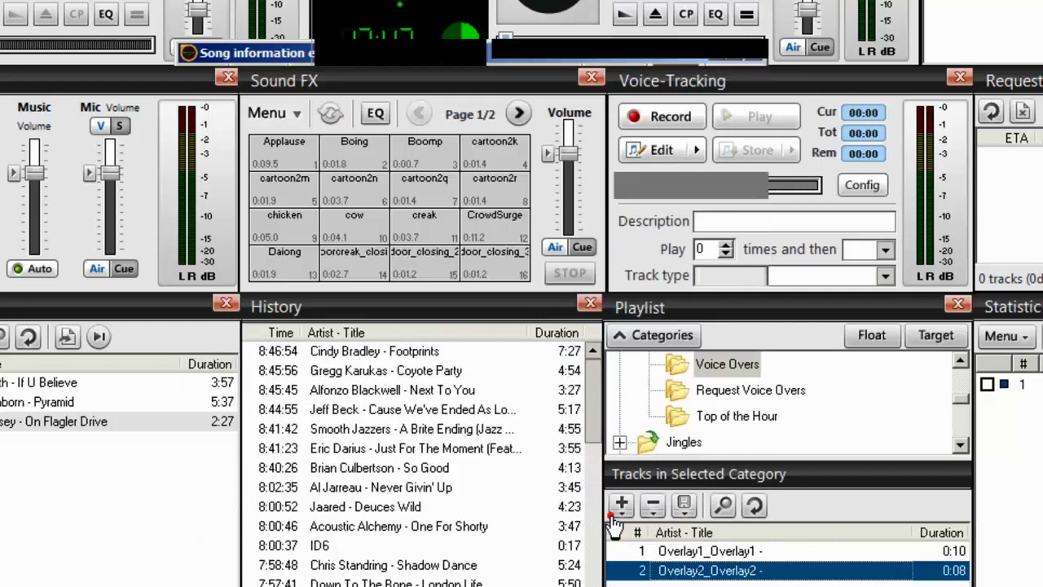
# - Review RequestDrop1-1's song information, previewing it and checking its Fading settings, then close it
pyautogui.click(672, 391)
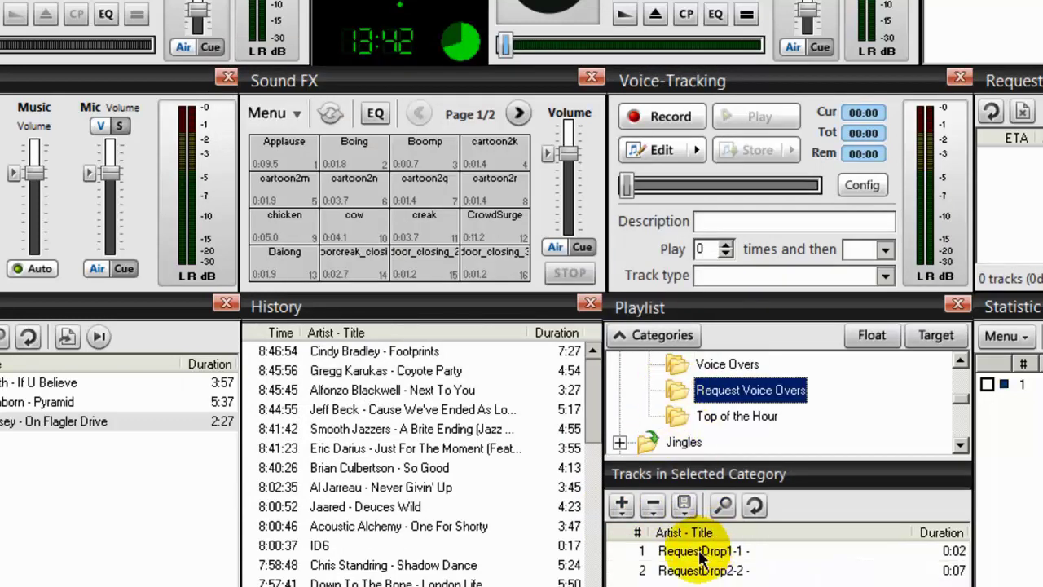
pyautogui.rightClick(699, 554)
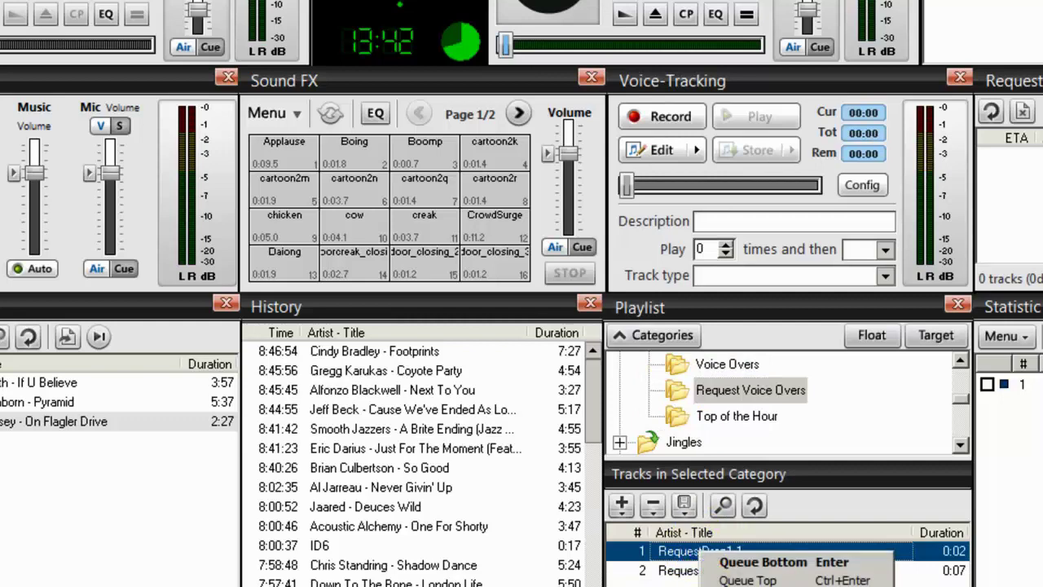
pyautogui.click(758, 583)
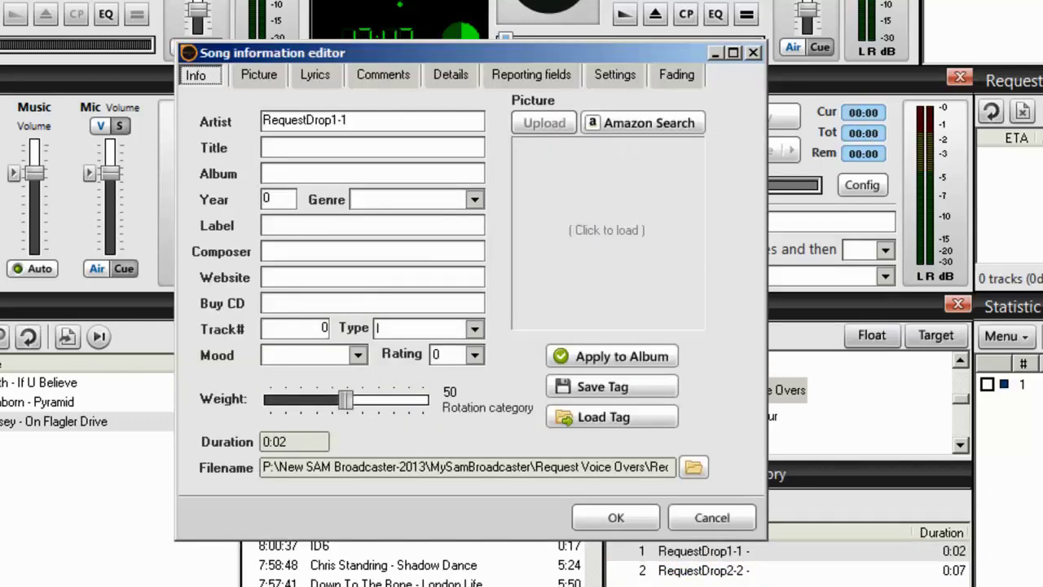
pyautogui.click(617, 75)
pyautogui.click(361, 209)
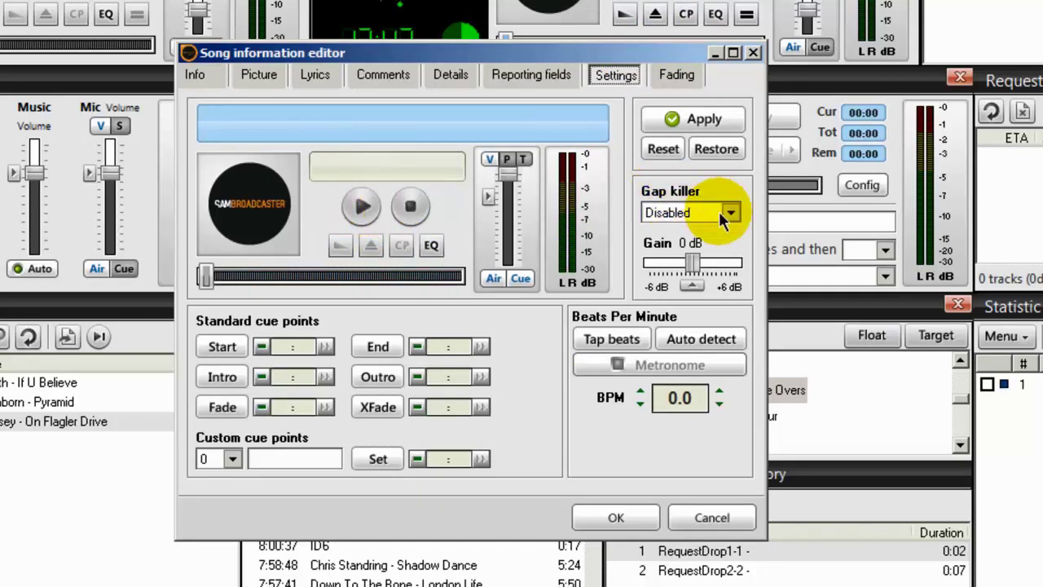
pyautogui.click(675, 75)
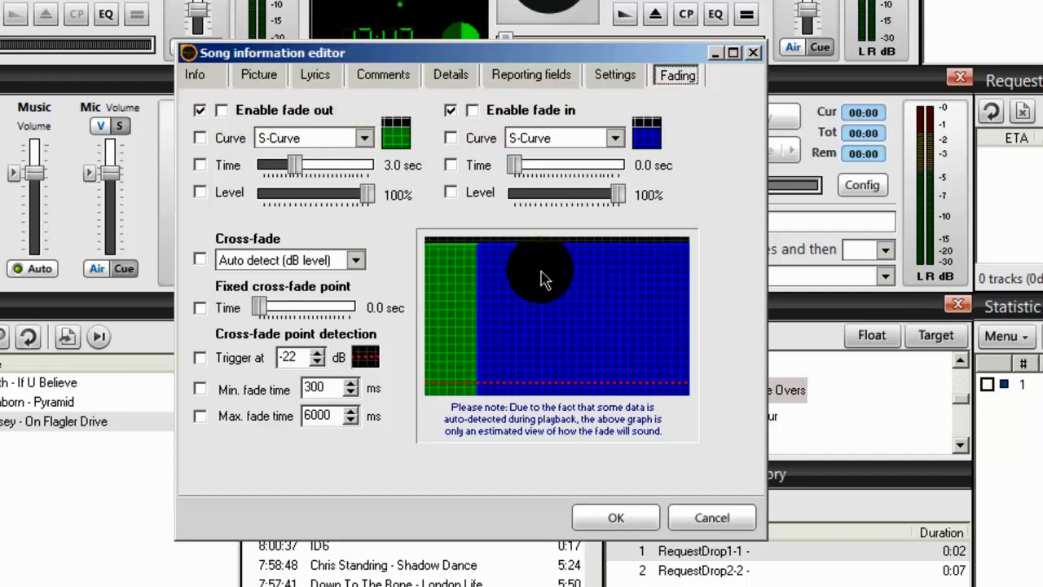
pyautogui.click(632, 532)
# - Open RequestDrop2-2's song information and check its Settings and gap killer option
pyautogui.click(711, 571)
pyautogui.rightClick(722, 480)
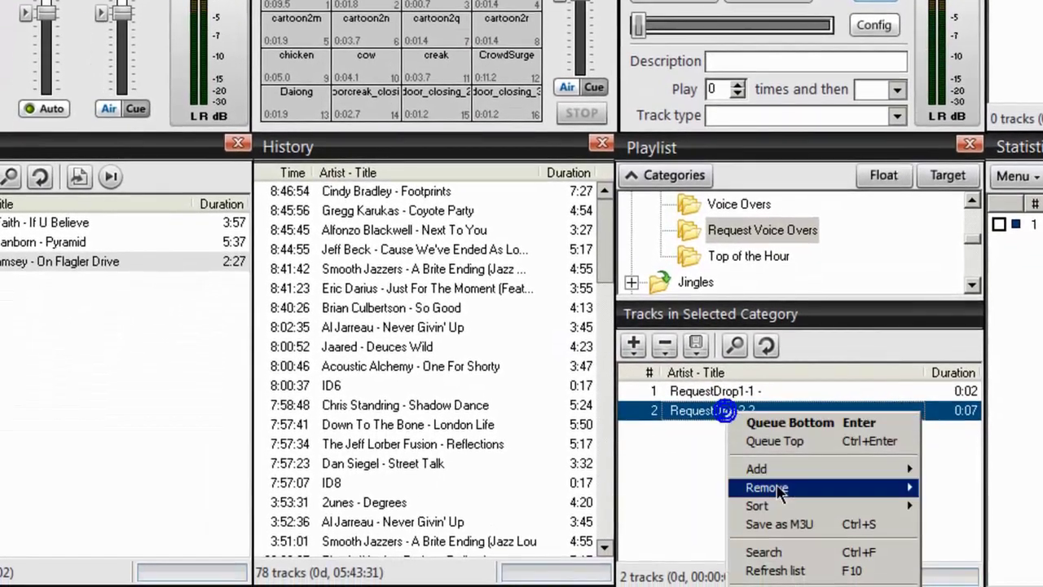
pyautogui.press('Escape')
pyautogui.doubleClick(722, 479)
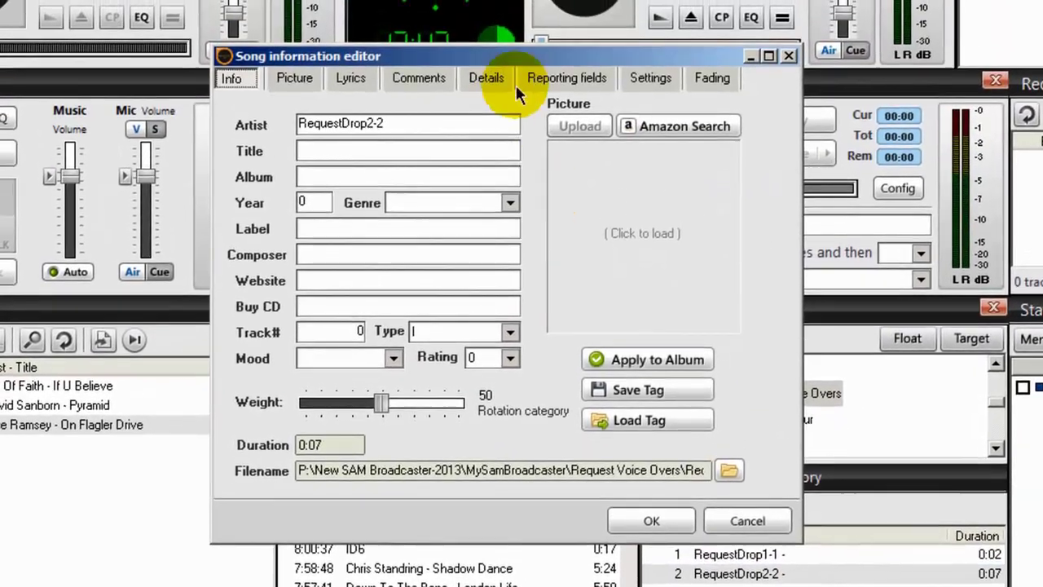
pyautogui.click(629, 7)
pyautogui.click(698, 216)
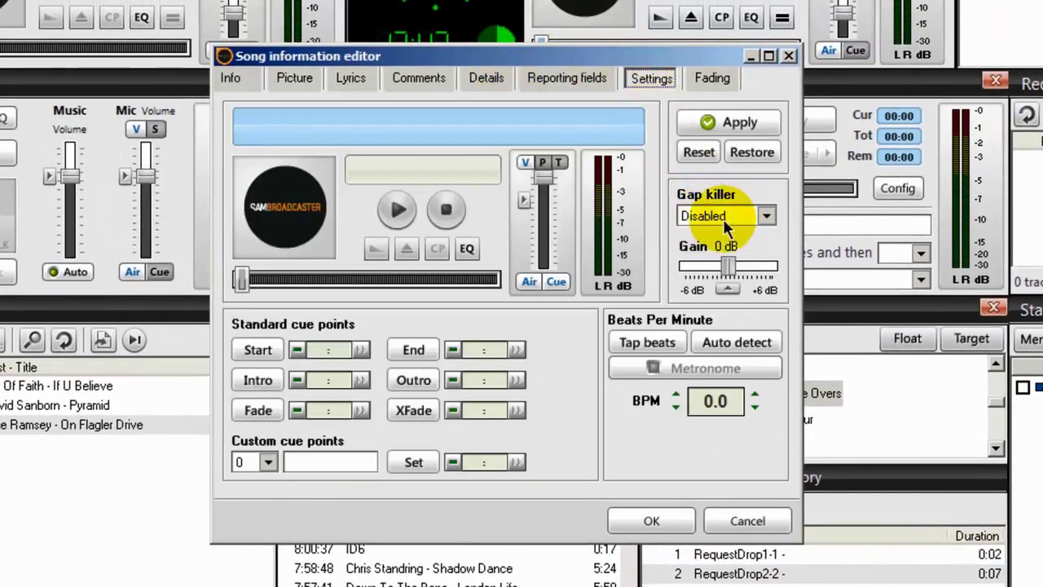
# - Override RequestDrop2-2's default fade-out and fade-in on the Fading tab and save
pyautogui.click(707, 78)
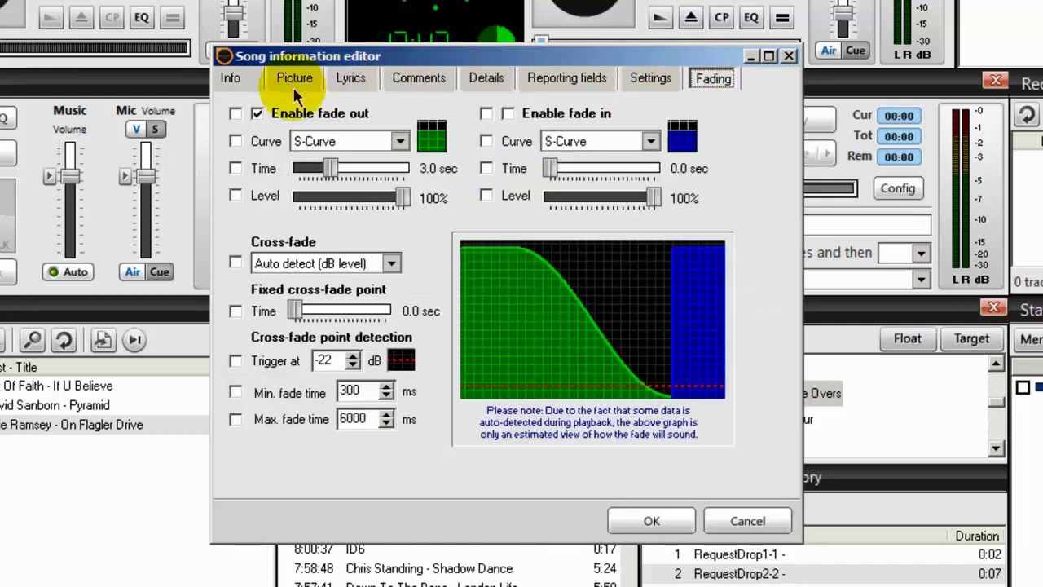
pyautogui.click(236, 113)
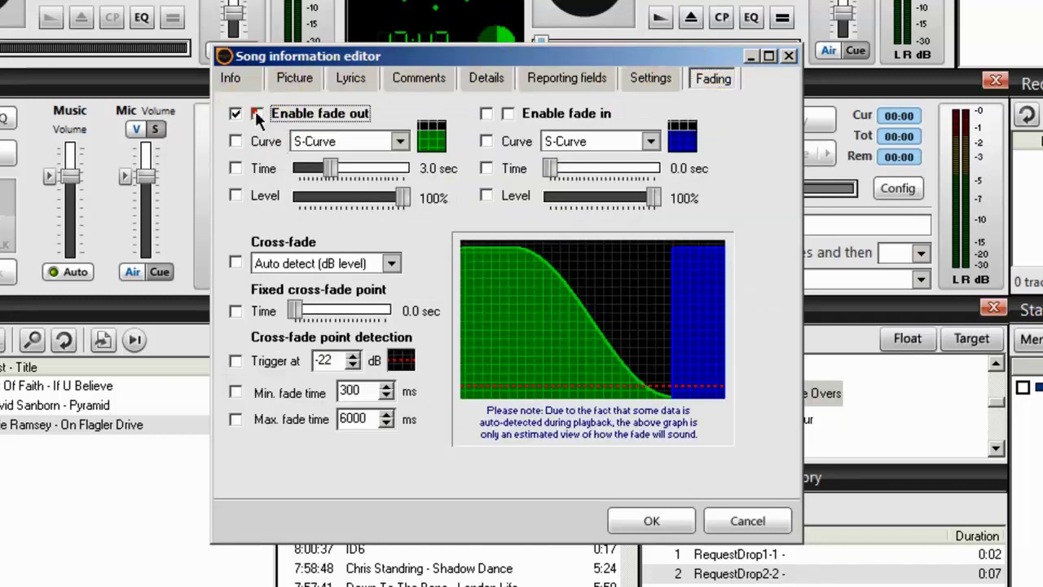
pyautogui.click(485, 114)
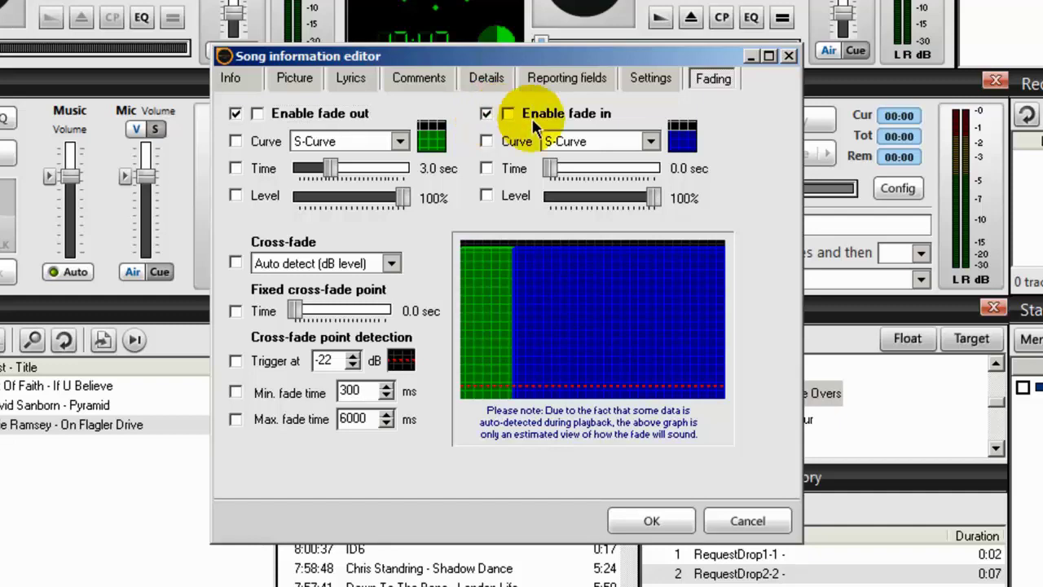
pyautogui.click(652, 521)
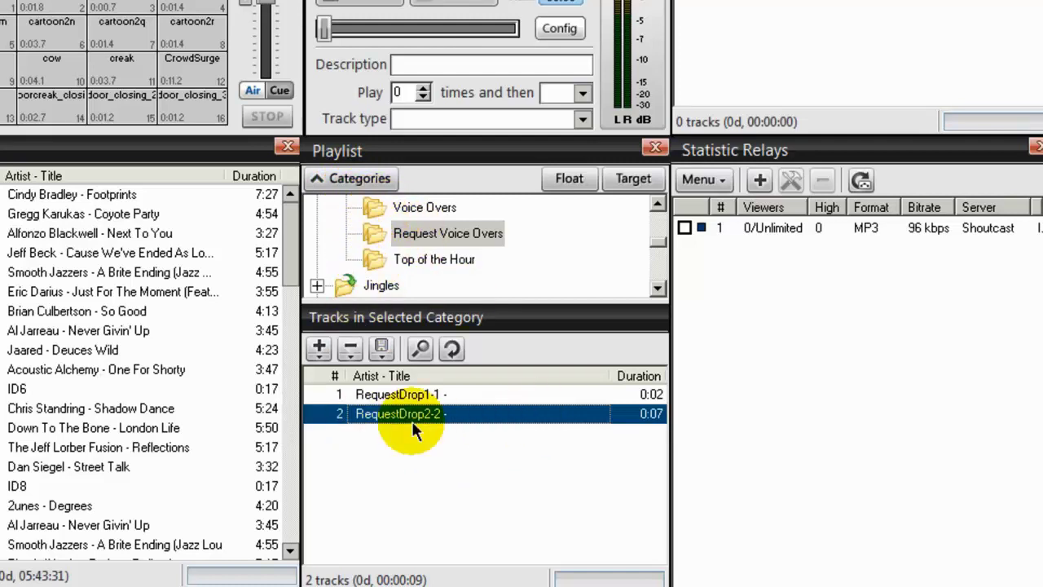
# - Start adding a directory to Voice Overs, browsing the My Voice Overs and Request Voice Overs folders
pyautogui.click(376, 207)
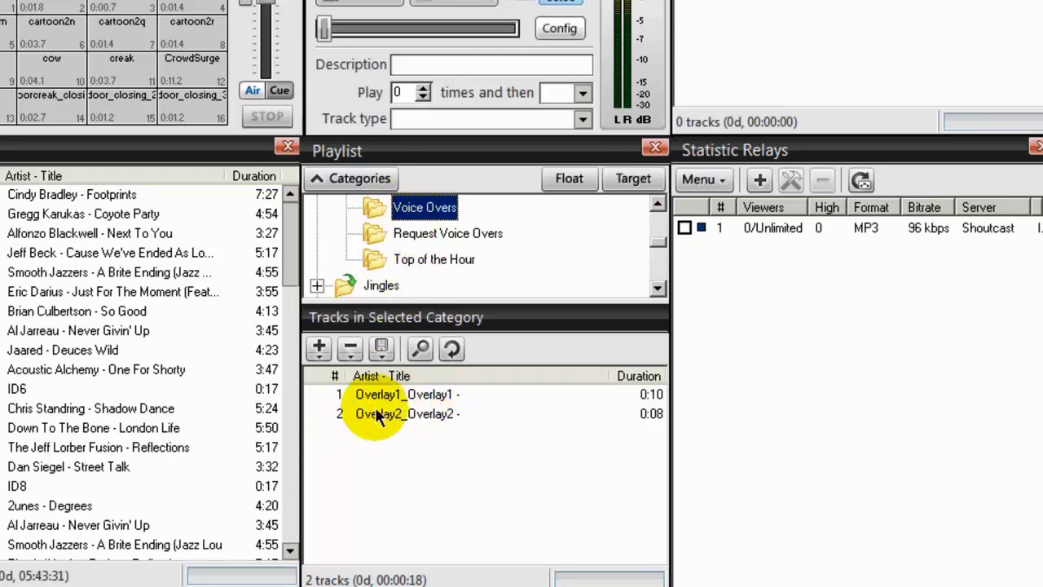
pyautogui.click(319, 348)
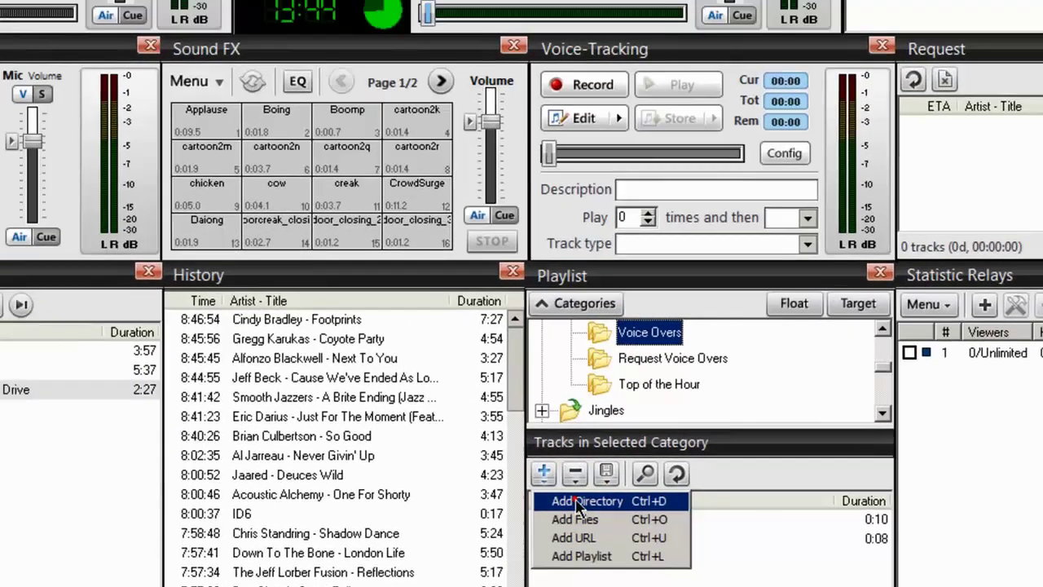
pyautogui.click(366, 380)
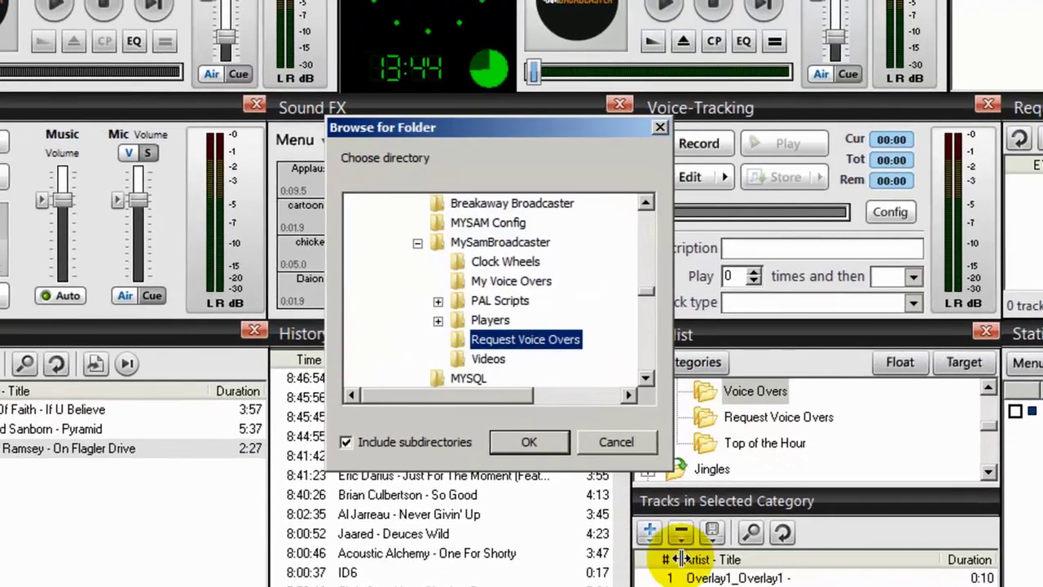
pyautogui.click(495, 282)
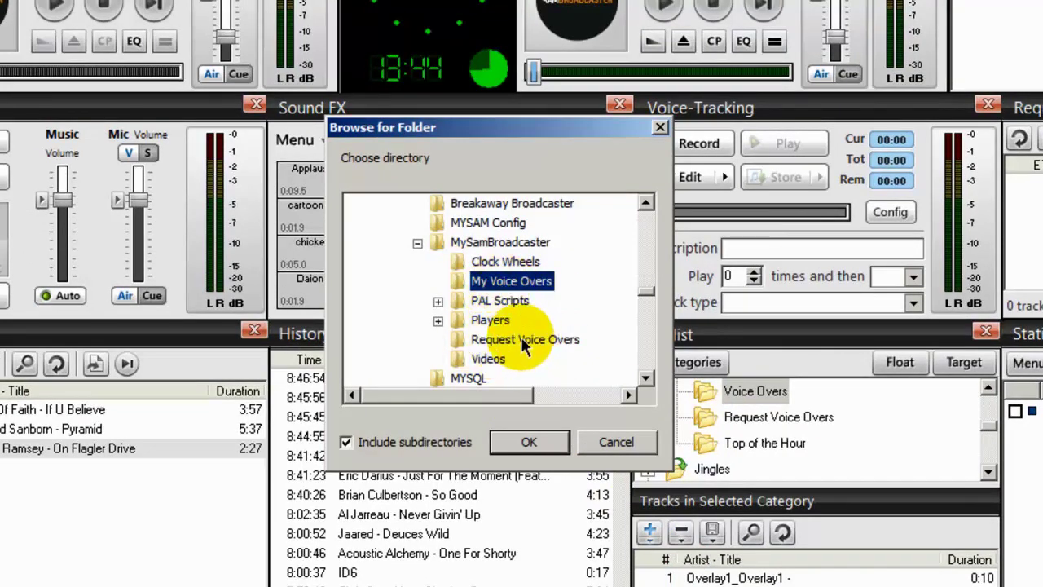
pyautogui.click(497, 339)
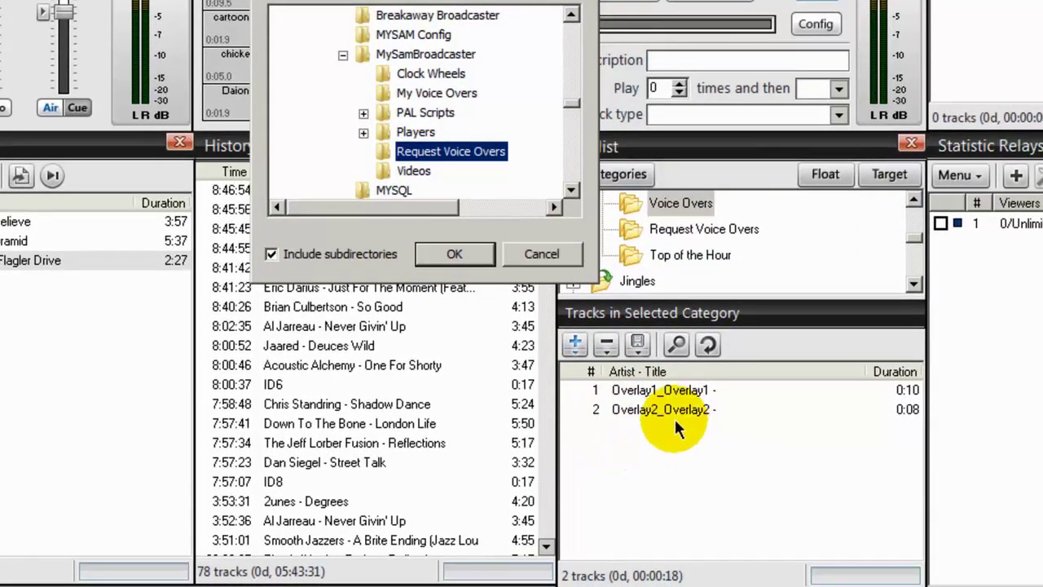
# - Cancel the folder browse and bring up actions for the queued song If U Believe
pyautogui.click(522, 257)
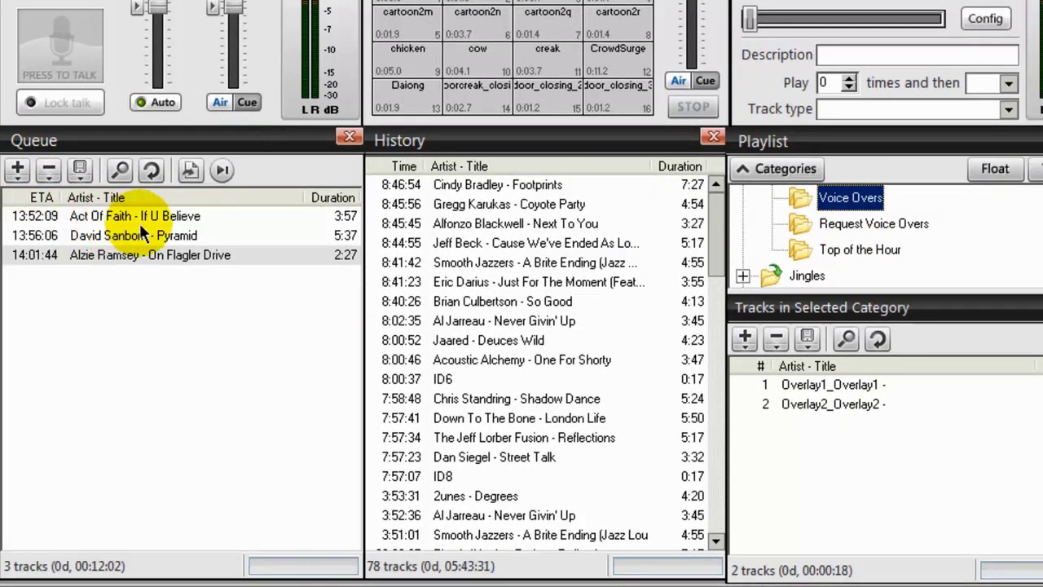
pyautogui.click(116, 216)
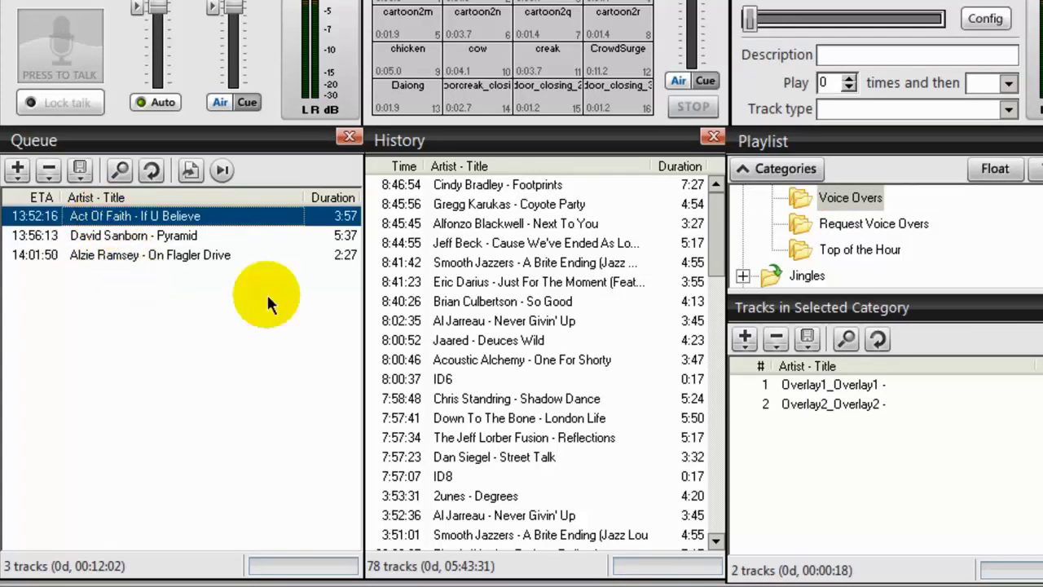
pyautogui.rightClick(105, 222)
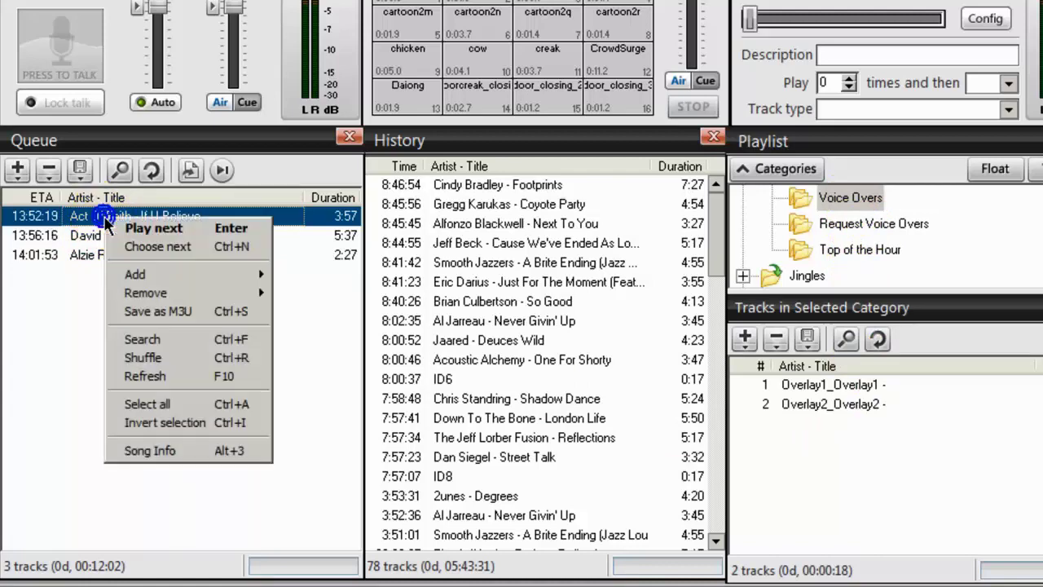
# - Open If U Believe's song information and preview it on the Settings tab
pyautogui.click(178, 451)
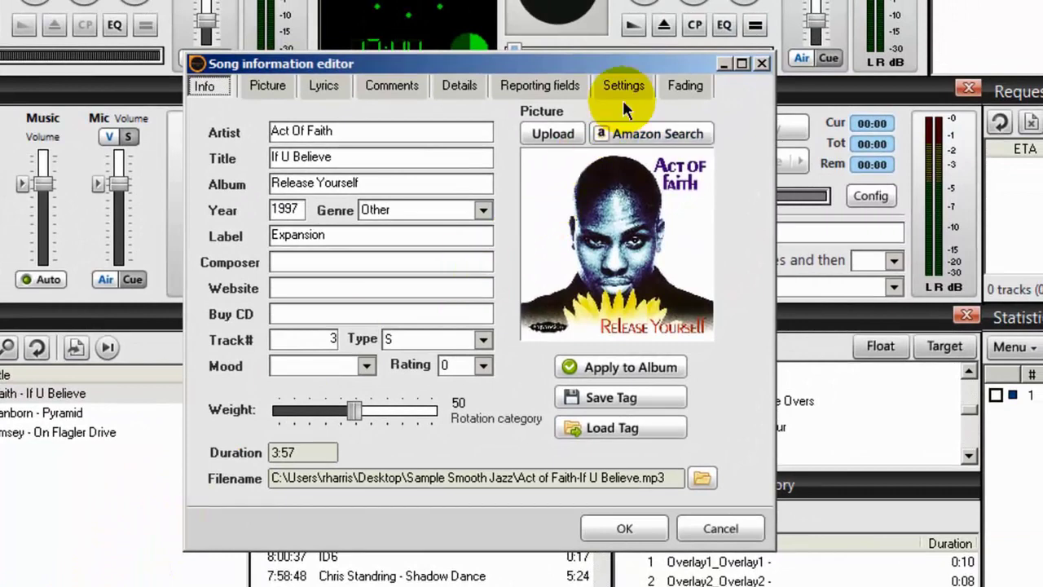
pyautogui.click(624, 85)
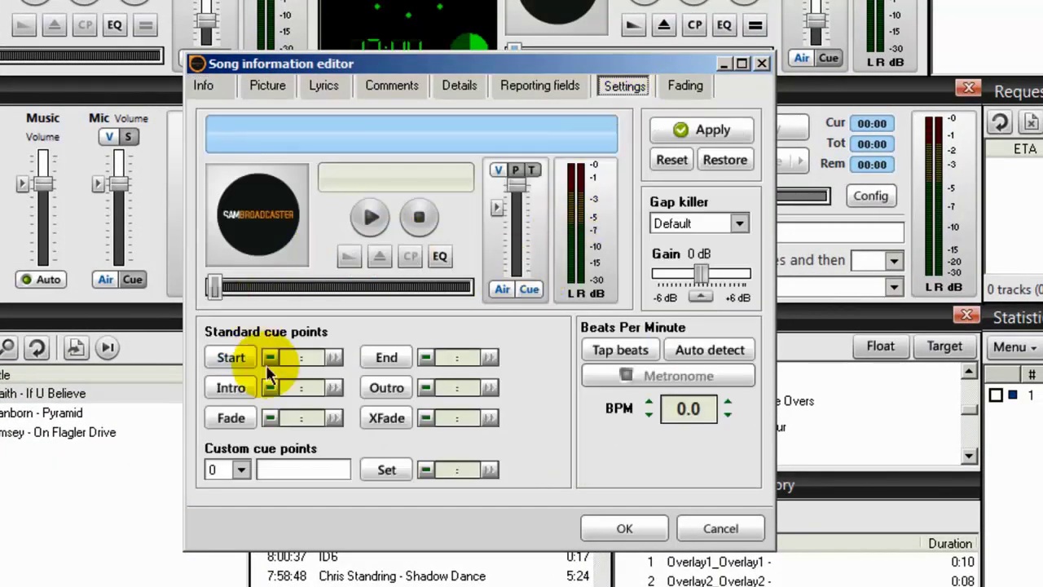
pyautogui.click(370, 219)
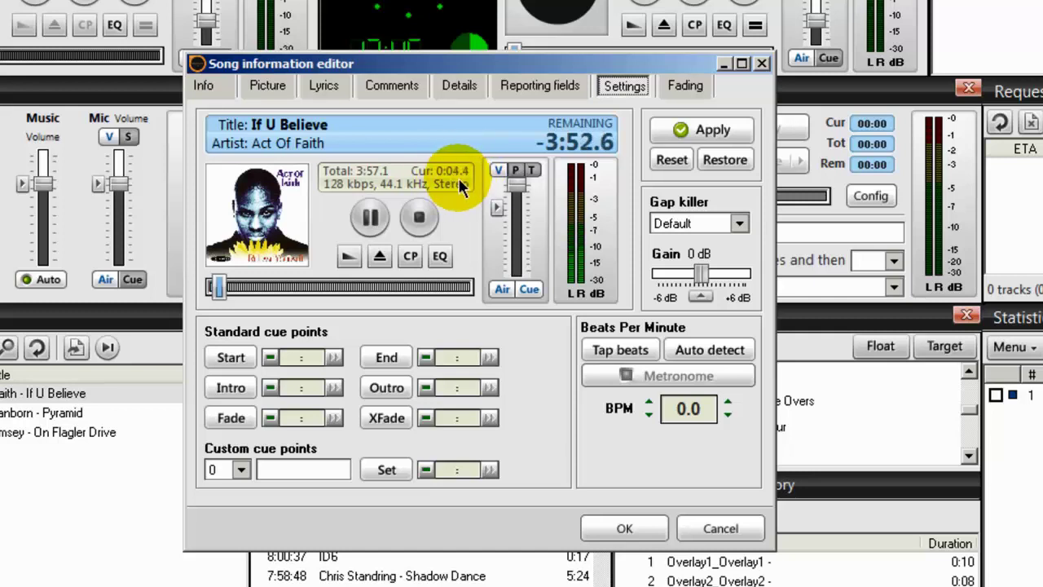
pyautogui.click(419, 219)
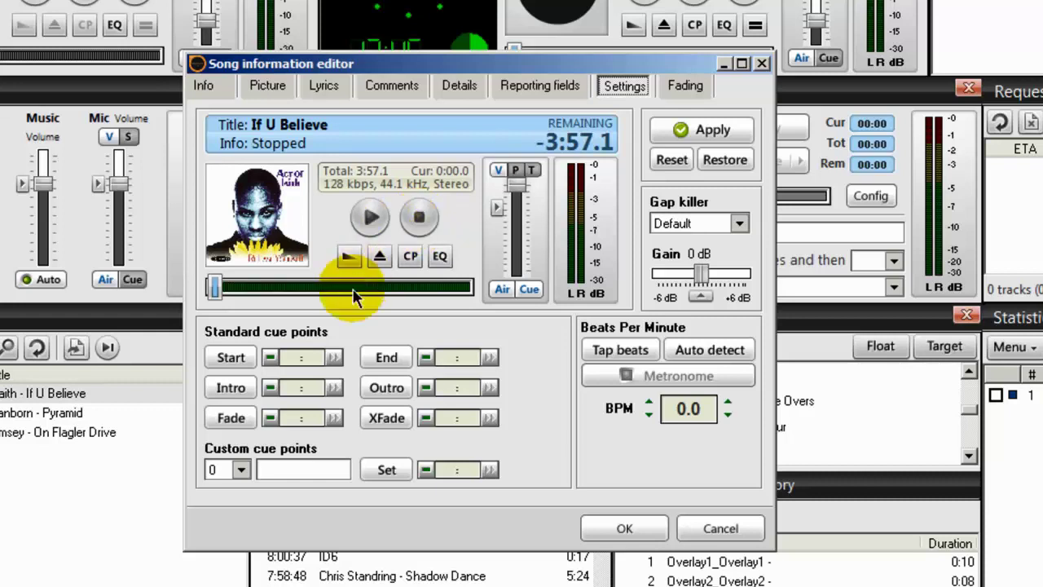
# - Set If U Believe's intro cue point to 0:06.0 and save the song settings
pyautogui.click(229, 389)
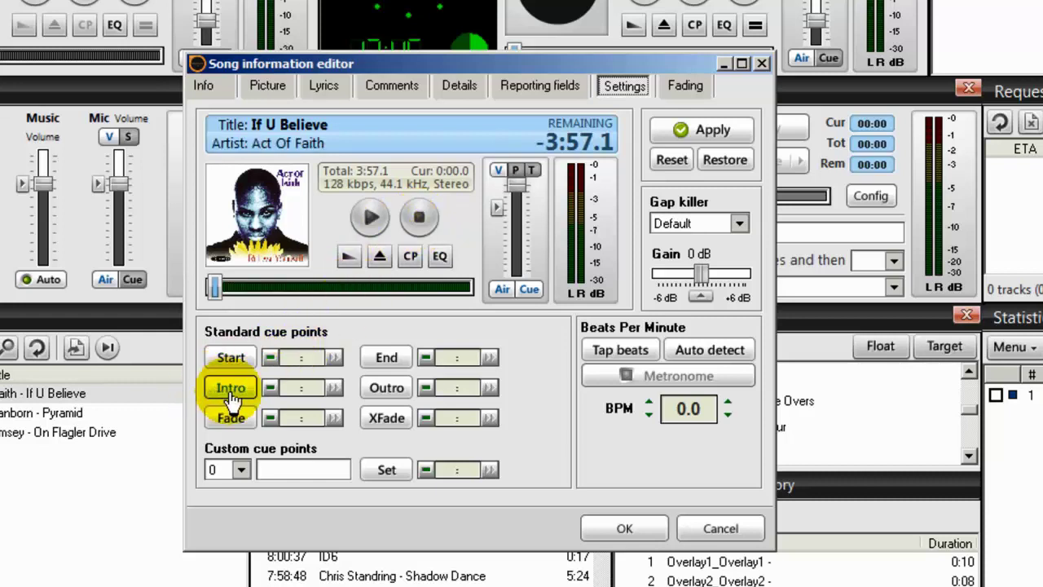
pyautogui.click(300, 395)
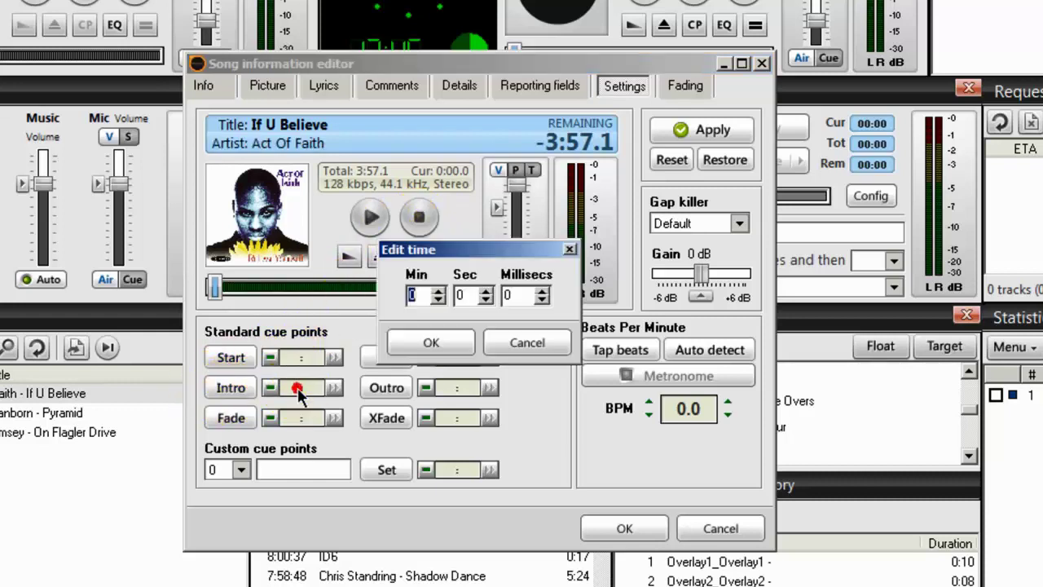
pyautogui.click(472, 298)
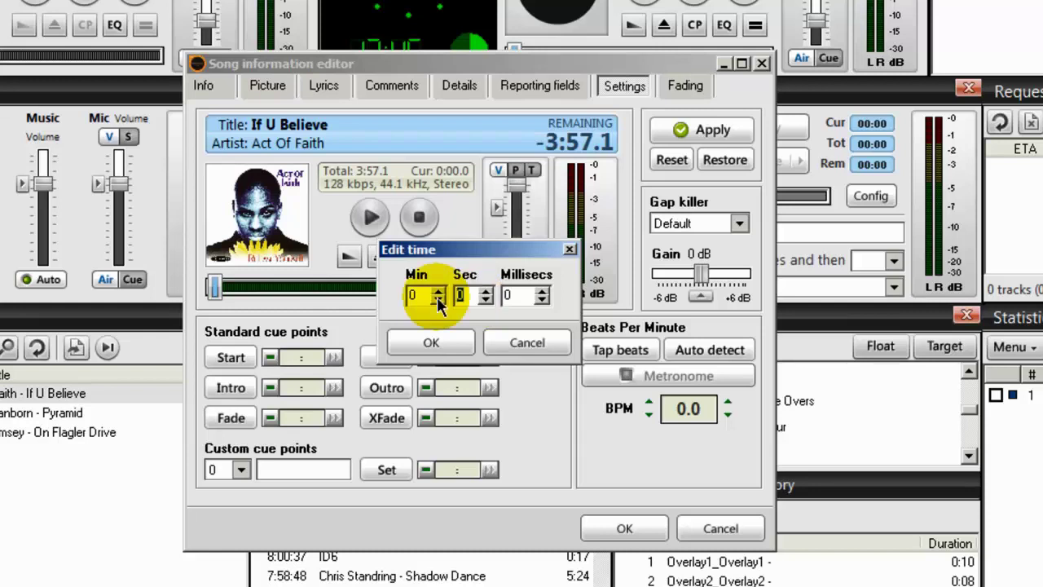
pyautogui.write('6')
pyautogui.click(444, 346)
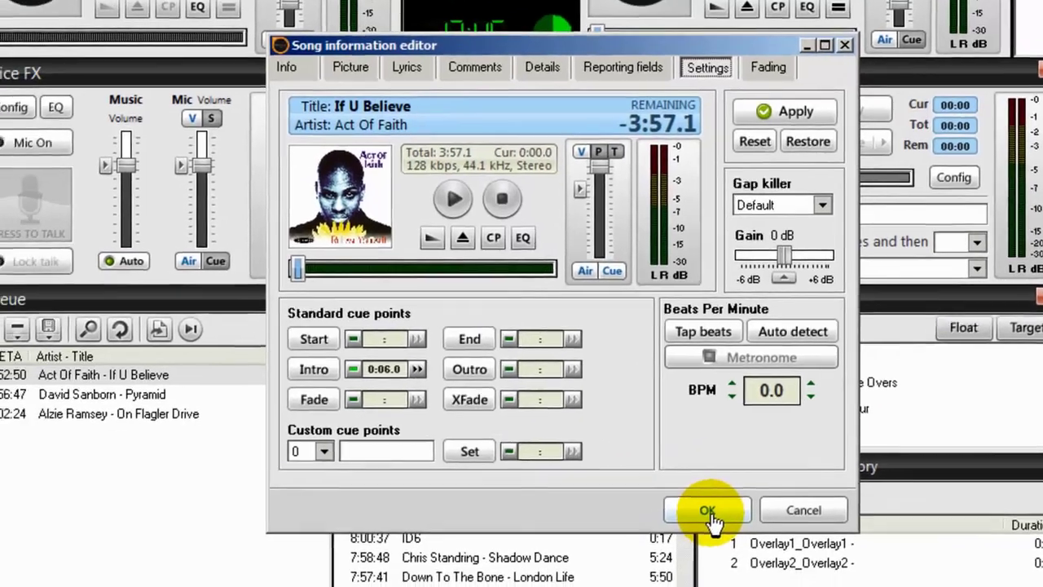
pyautogui.click(628, 530)
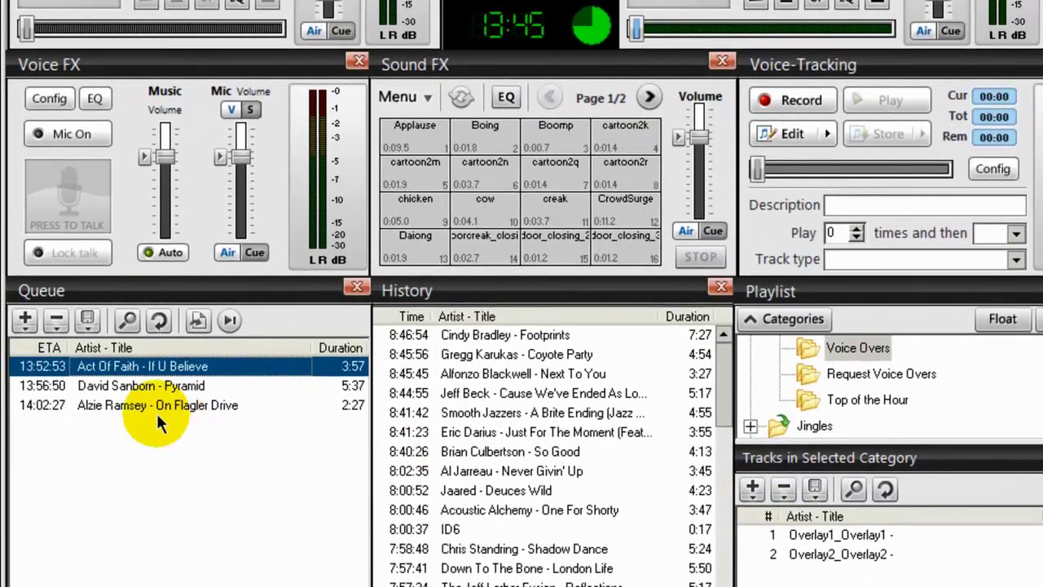
pyautogui.click(99, 405)
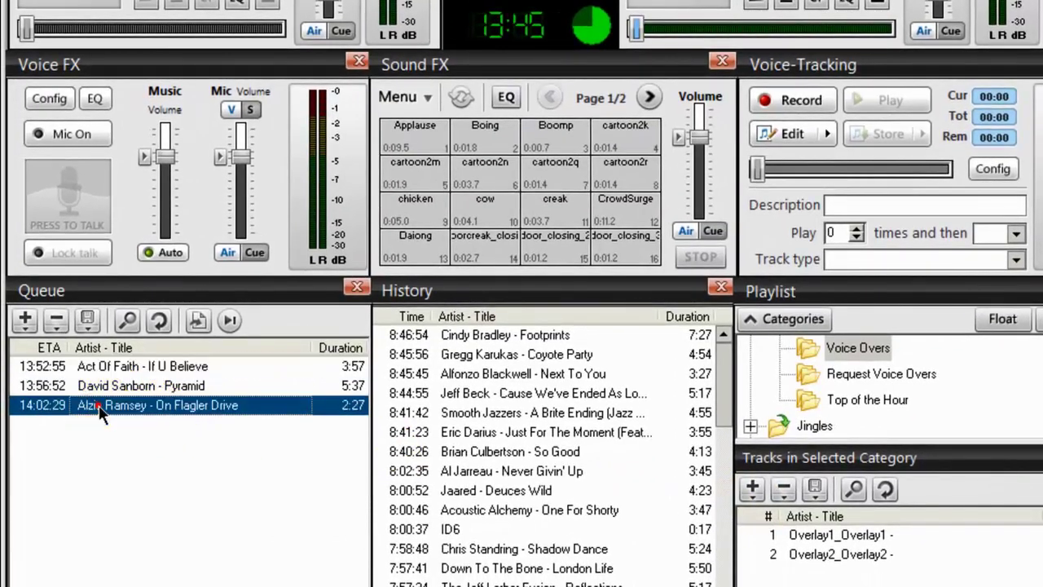
pyautogui.rightClick(99, 406)
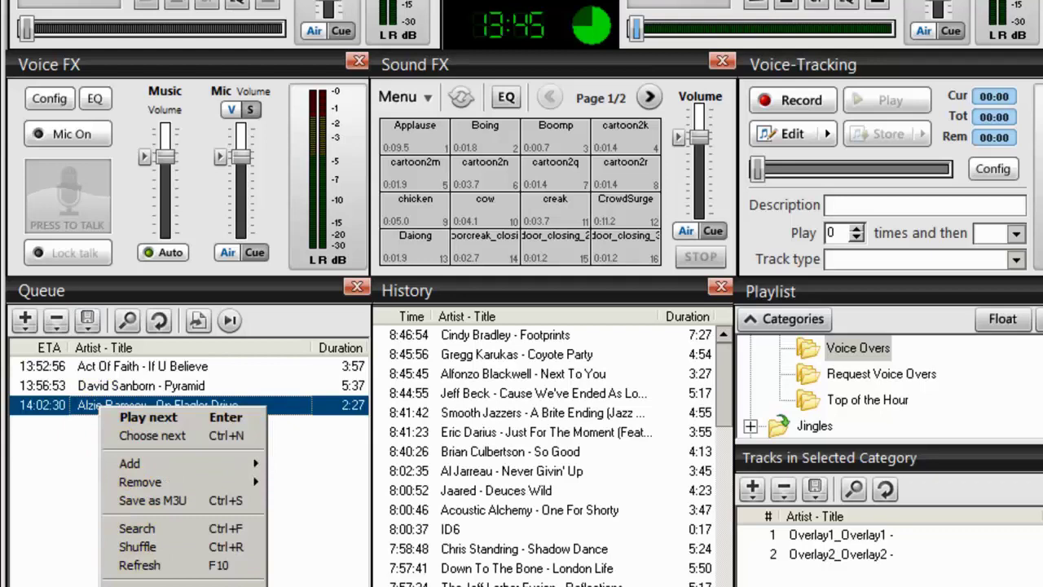
pyautogui.click(146, 583)
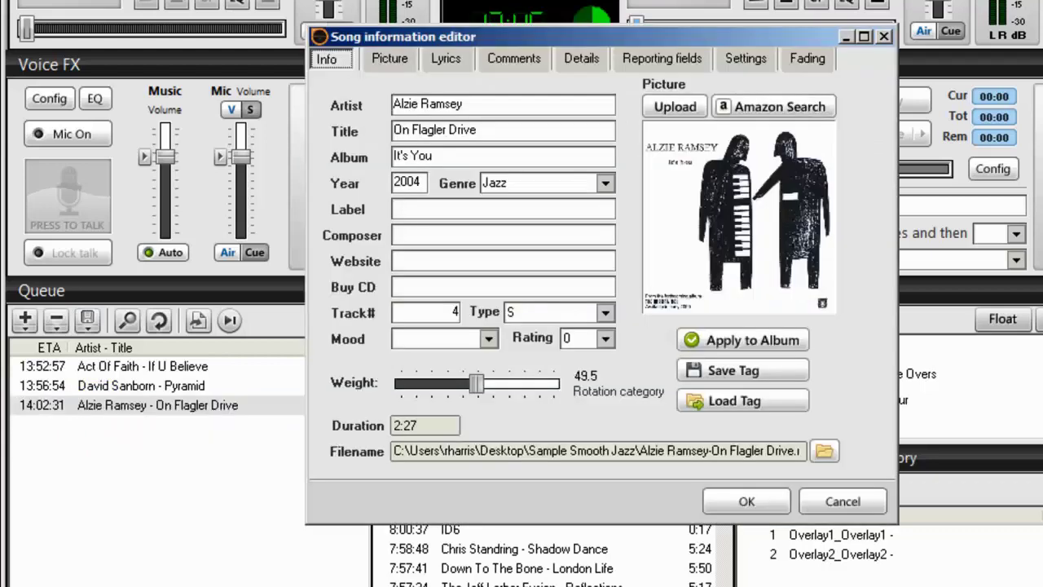
pyautogui.click(747, 60)
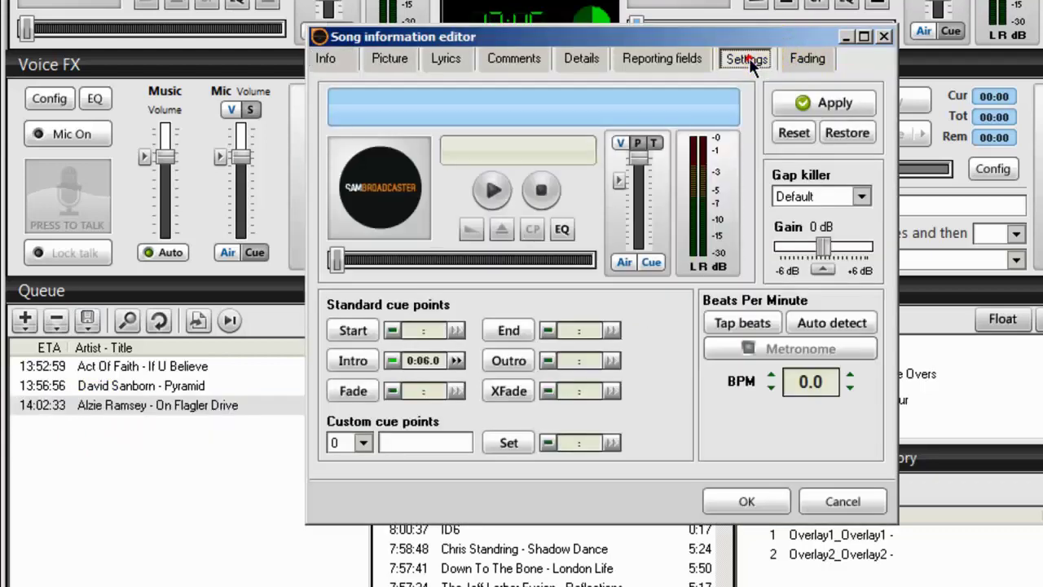
pyautogui.click(493, 192)
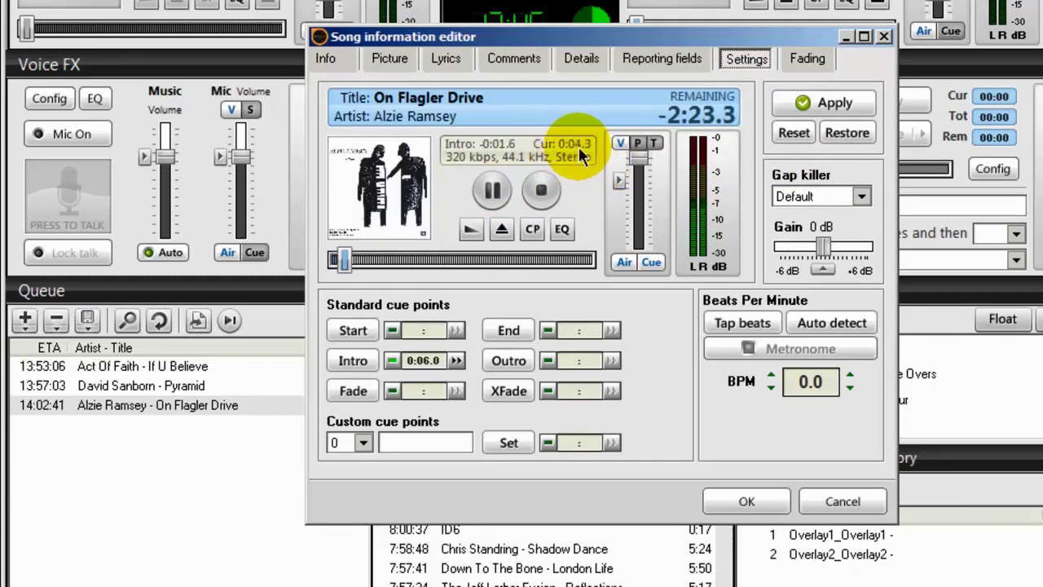
pyautogui.click(542, 191)
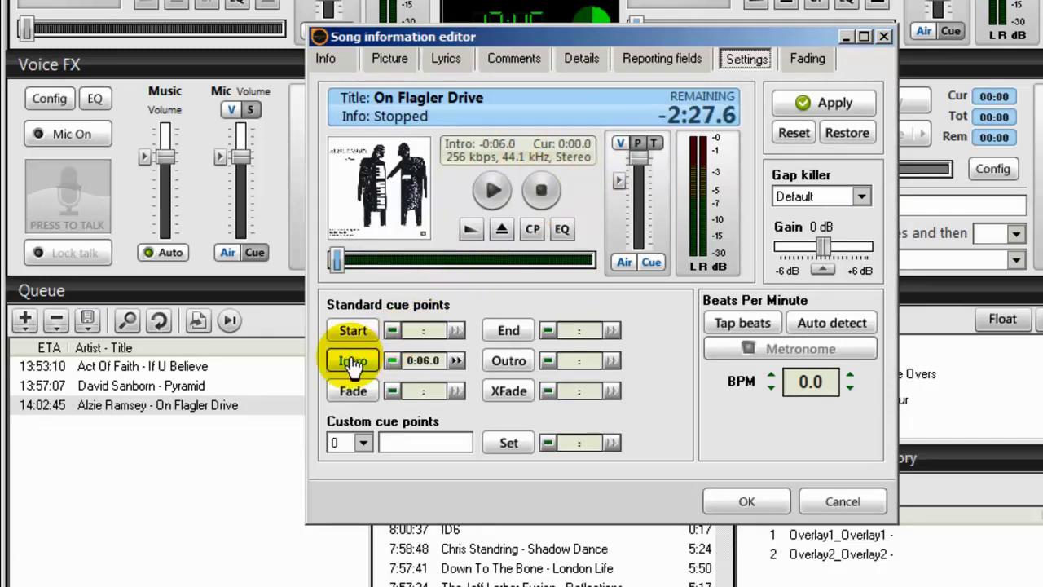
pyautogui.click(434, 361)
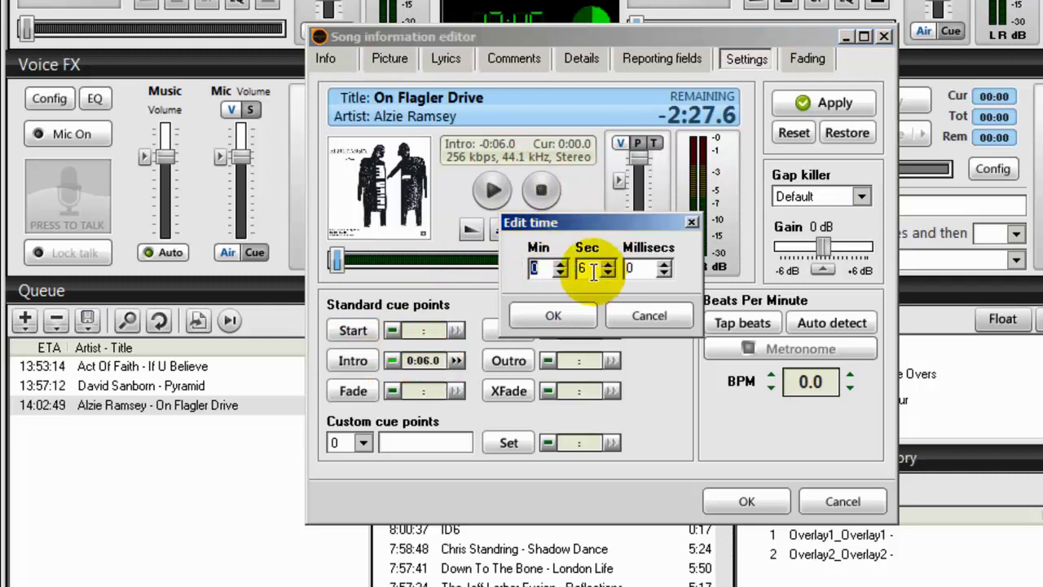
pyautogui.click(557, 315)
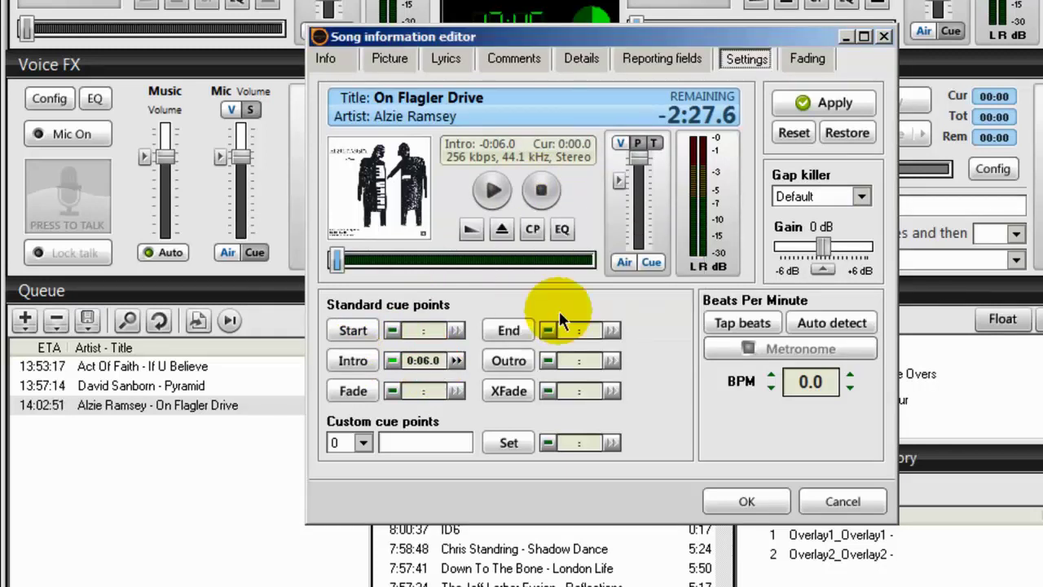
pyautogui.click(740, 502)
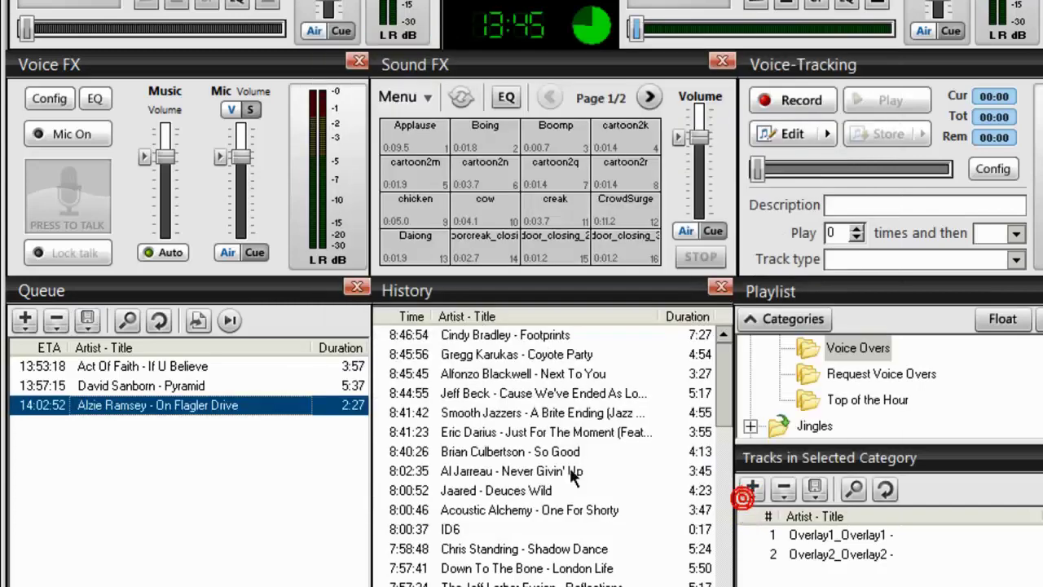
pyautogui.click(145, 369)
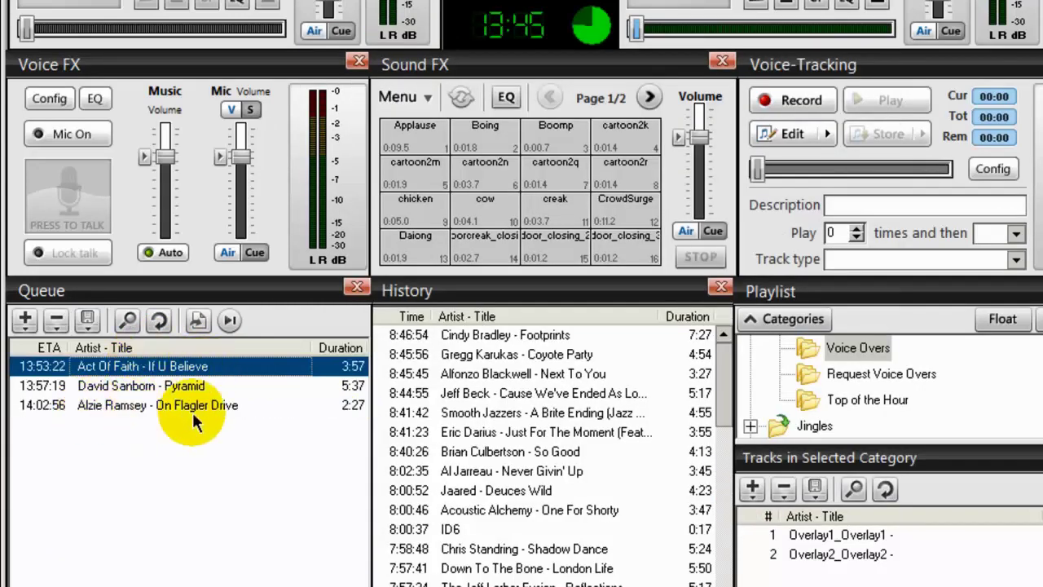
pyautogui.click(123, 405)
pyautogui.click(141, 368)
pyautogui.moveTo(815, 515); pyautogui.dragTo(151, 391)
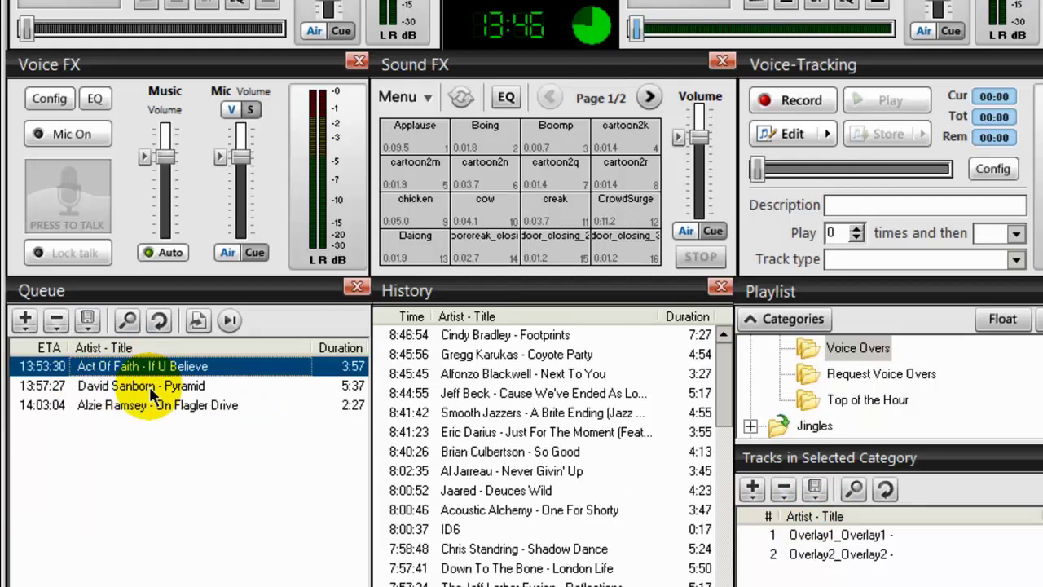
pyautogui.moveTo(152, 391); pyautogui.dragTo(893, 458)
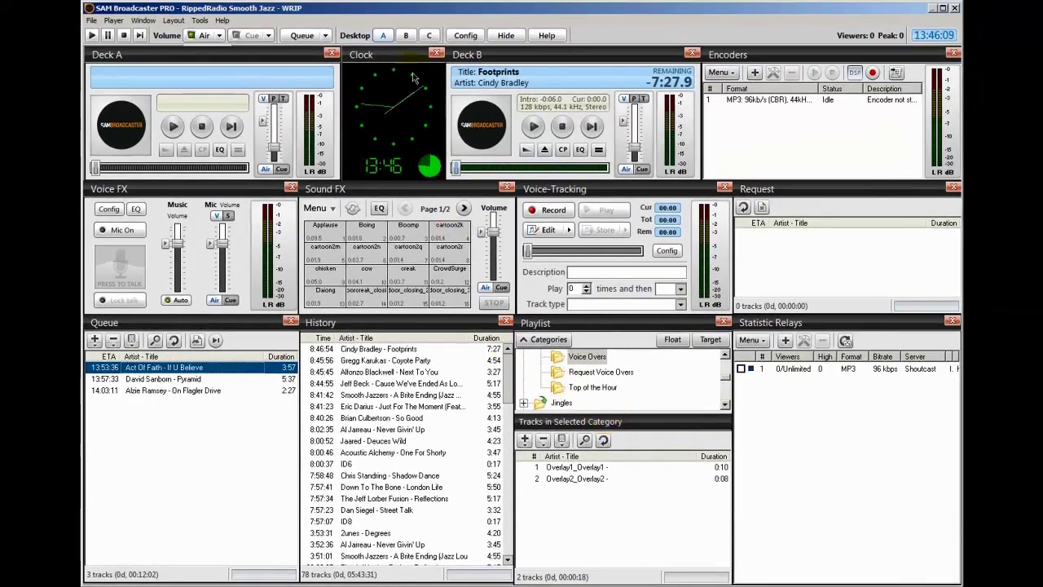
# - Switch to the Desktop C script layout and try adding a new PAL script, then cancel
pyautogui.click(429, 35)
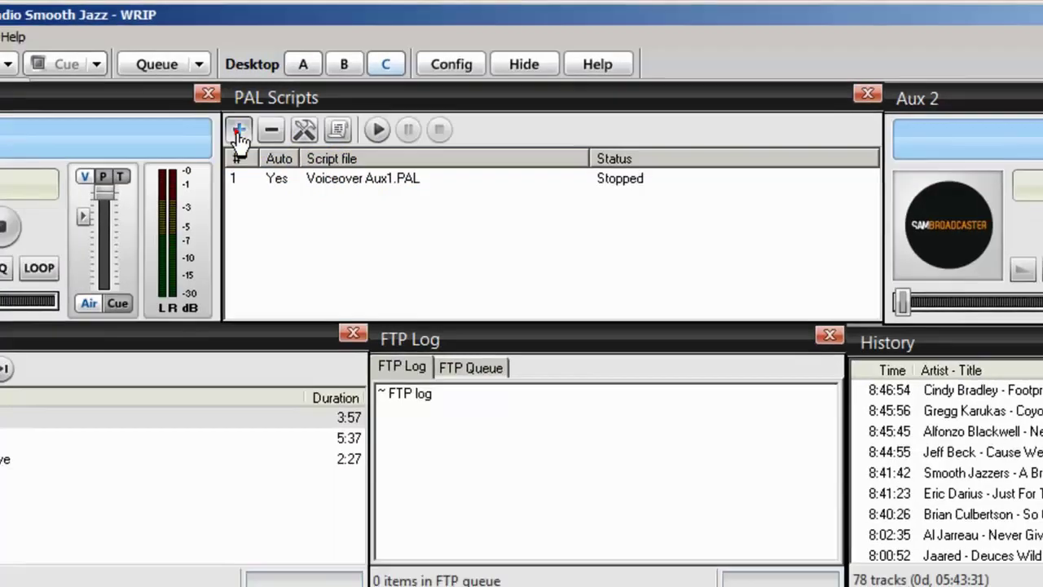
pyautogui.click(238, 130)
pyautogui.click(314, 444)
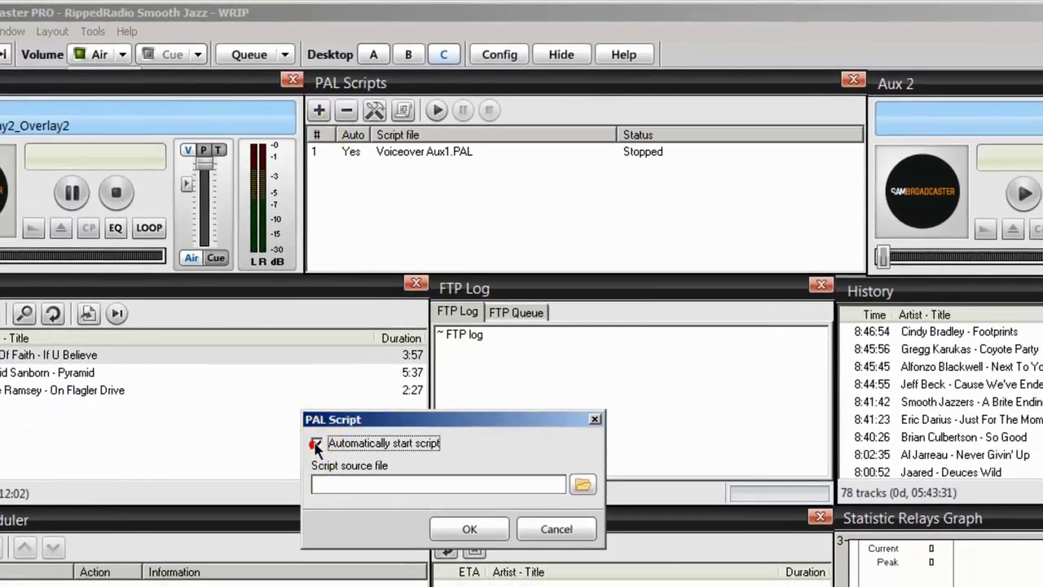
pyautogui.click(583, 486)
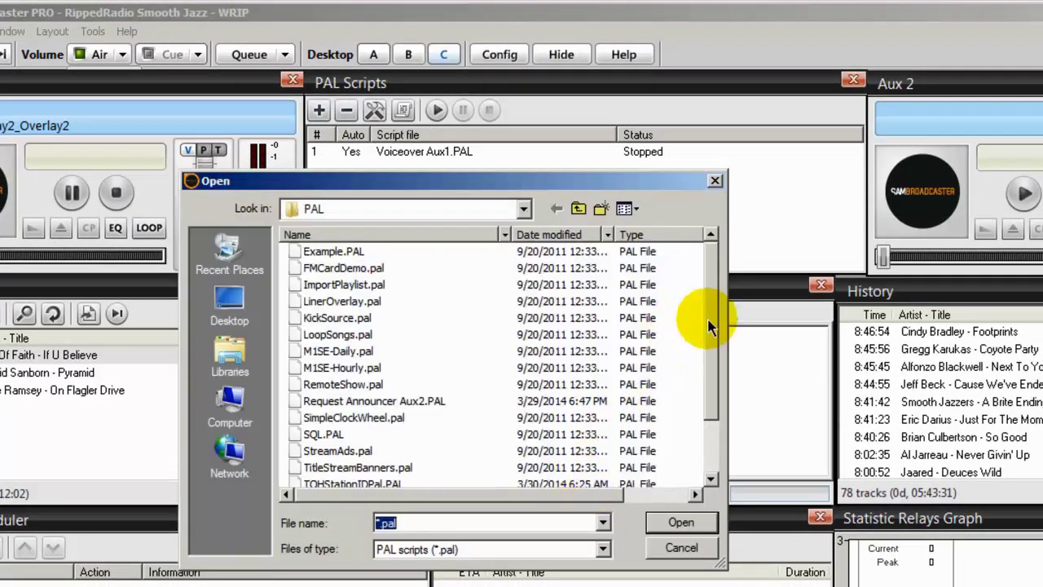
pyautogui.scroll(-2, 710, 322)
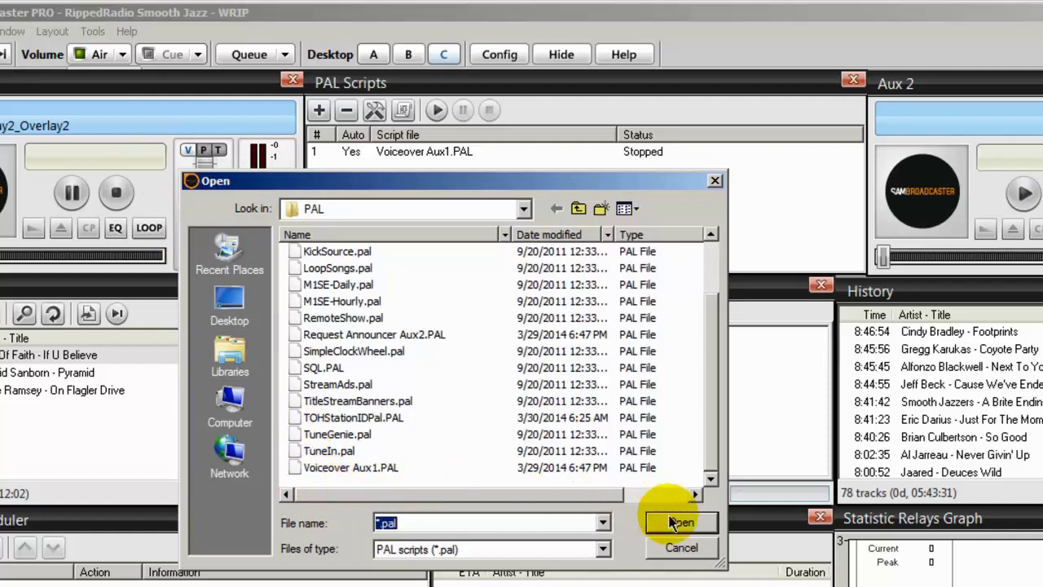
pyautogui.click(715, 180)
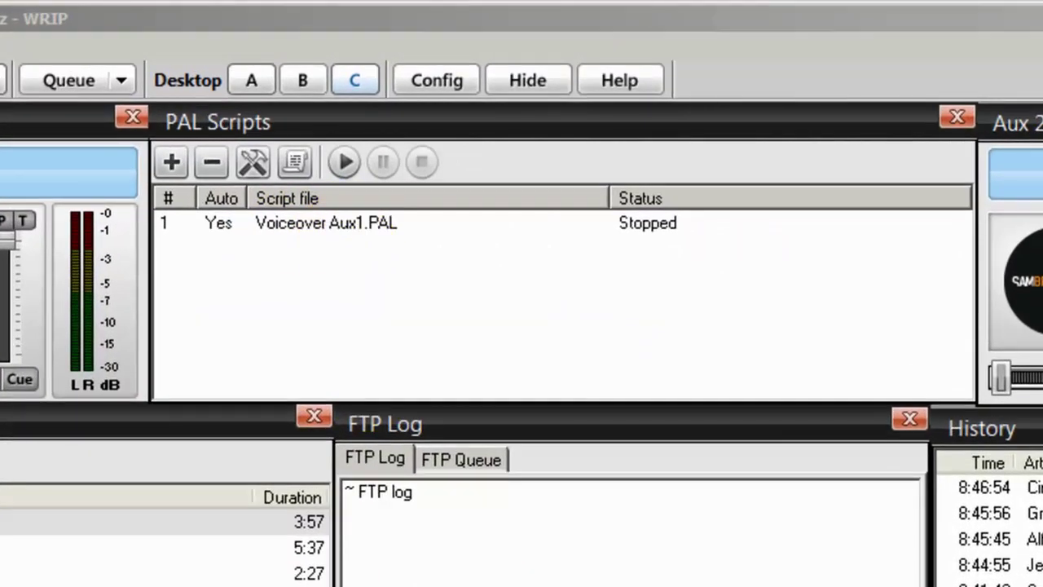
# - Start the Voiceover Aux1.PAL script
pyautogui.click(300, 222)
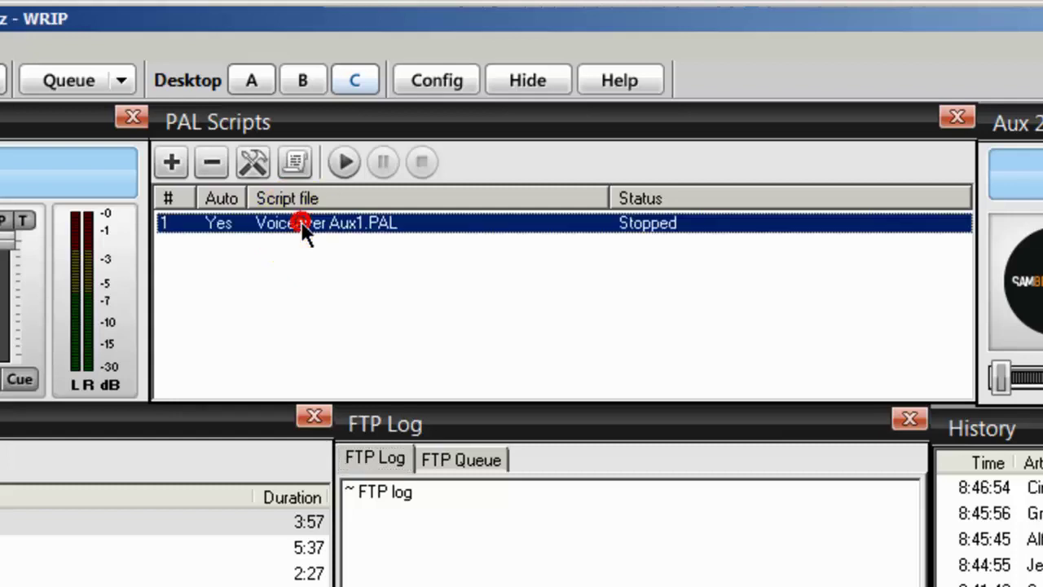
pyautogui.rightClick(303, 230)
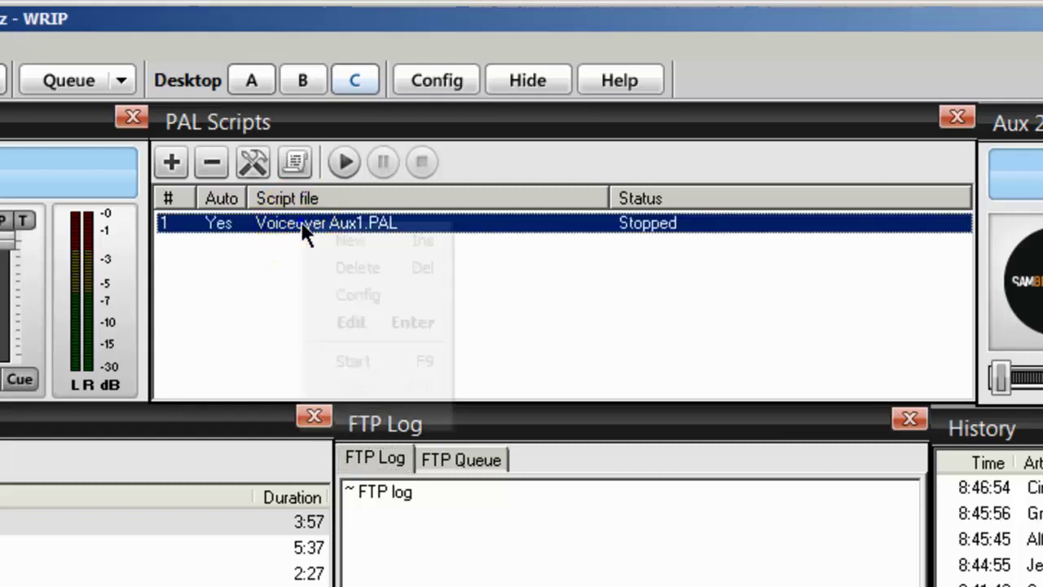
pyautogui.click(365, 363)
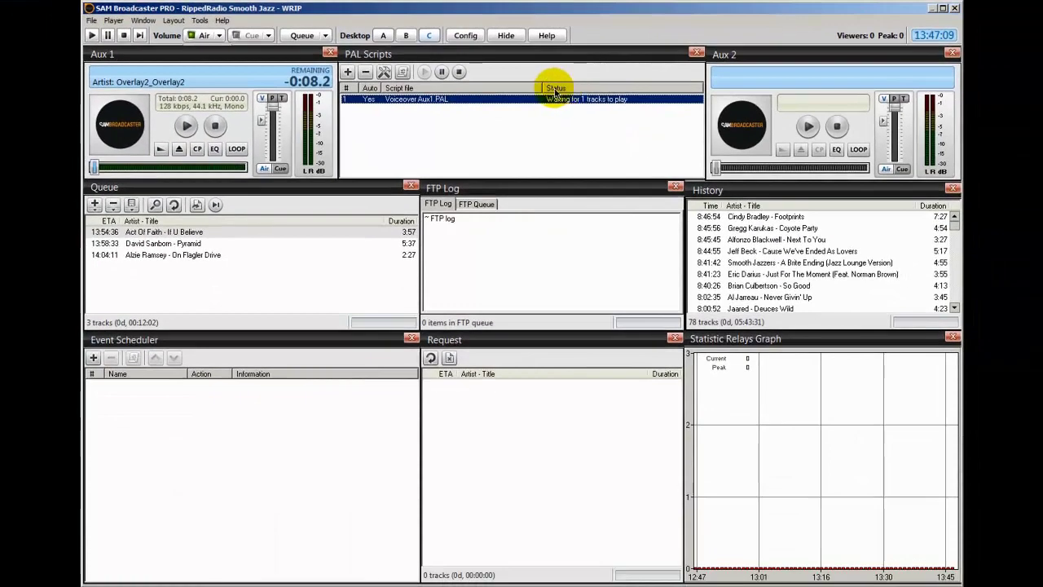
# - Return to the Desktop A decks layout and start automated playback
pyautogui.click(383, 35)
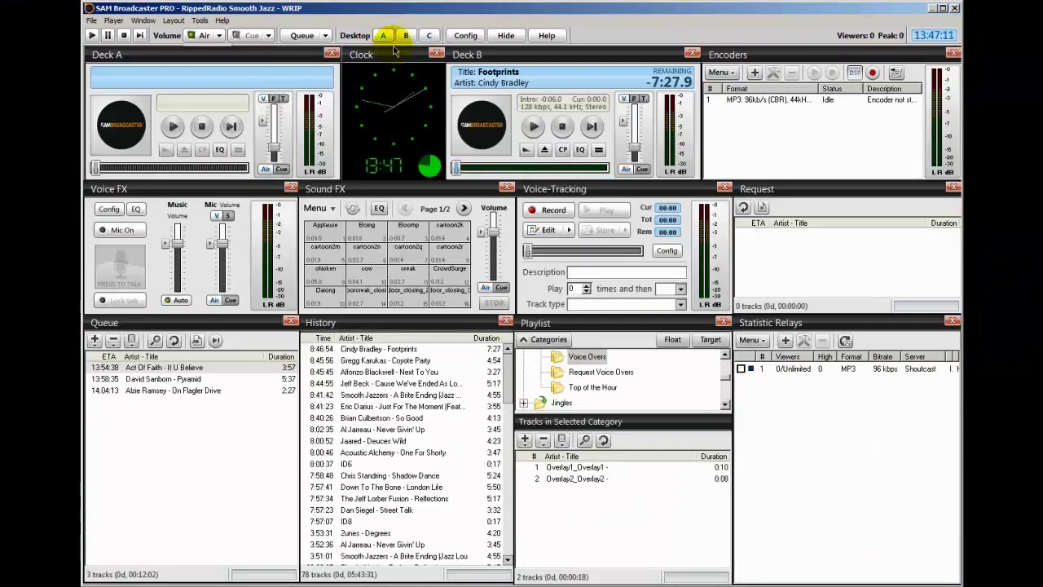
pyautogui.click(91, 37)
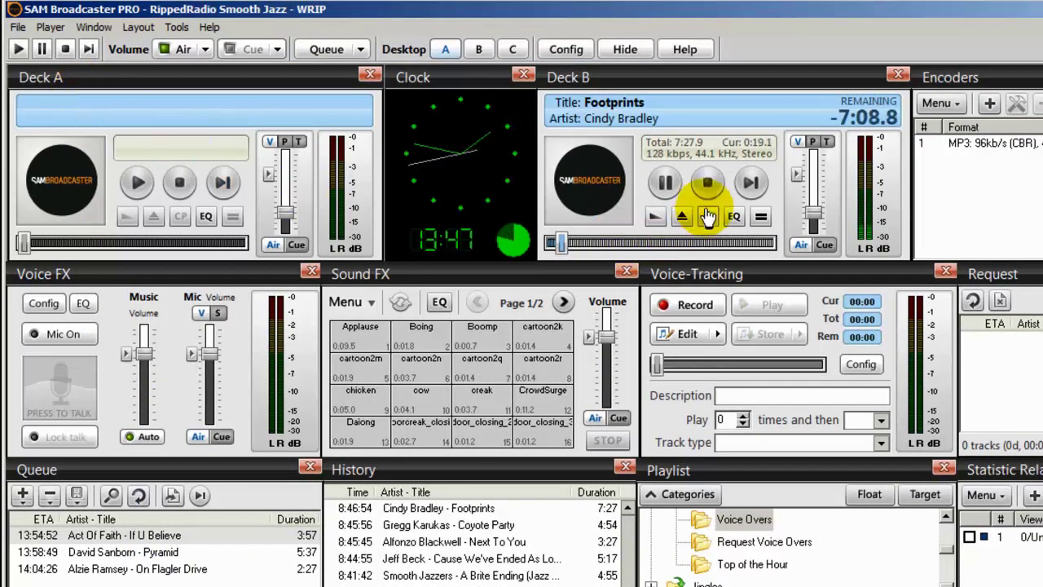
# - Fade out Footprints into If U Believe, then skip from Pyramid to On Flagler Drive
pyautogui.click(655, 217)
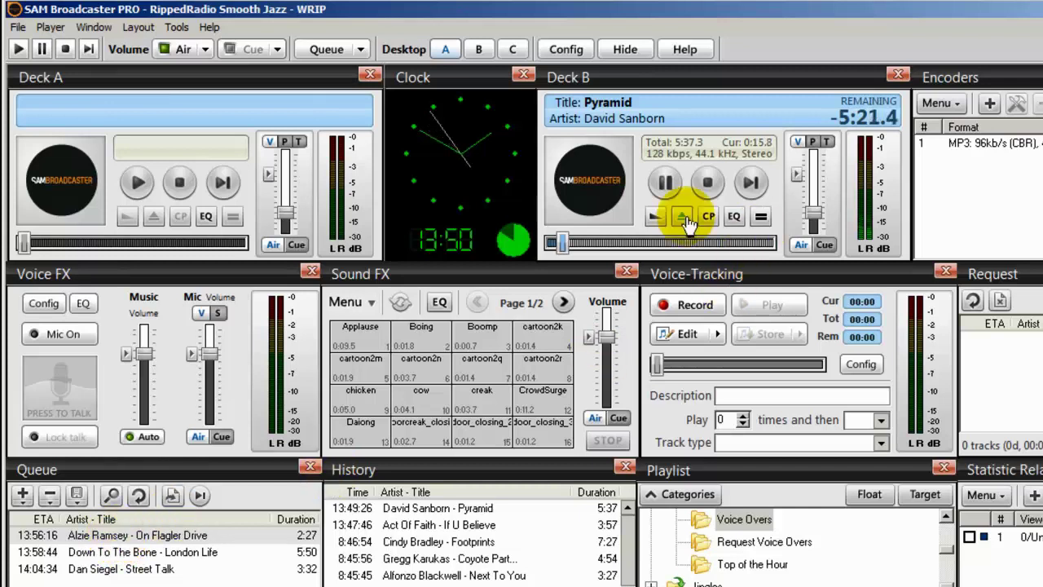
pyautogui.click(654, 218)
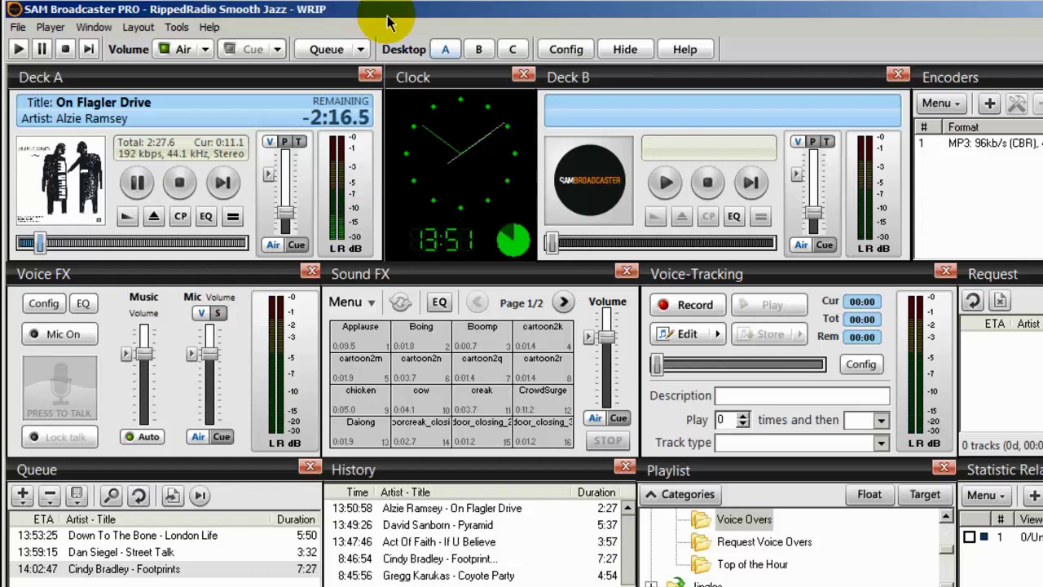
# - Pause On Flagler Drive at 0:14.0 and restart the Voiceover Aux1.PAL script, then return to Desktop A
pyautogui.click(42, 49)
pyautogui.click(44, 50)
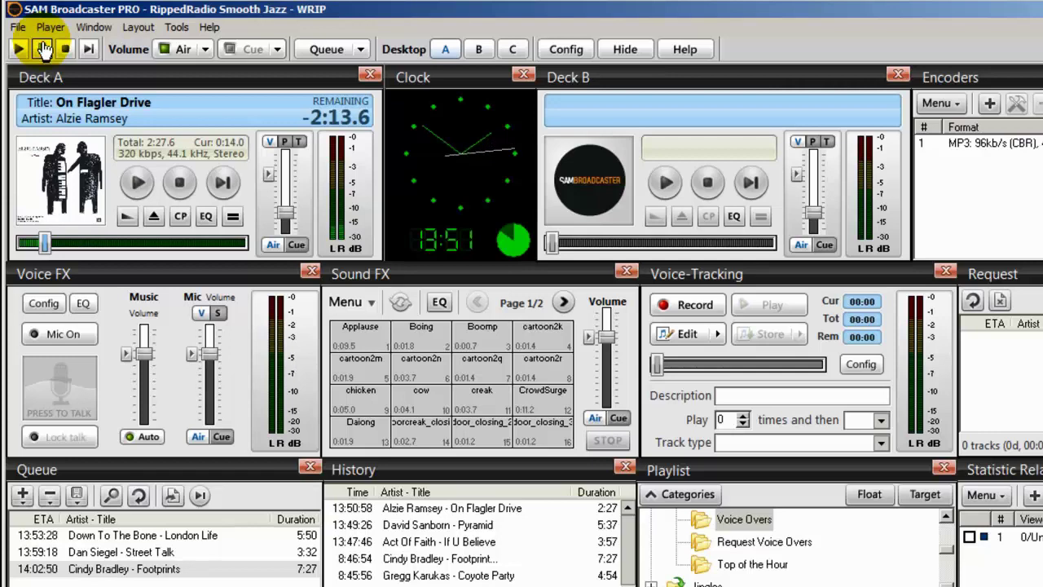
pyautogui.click(512, 51)
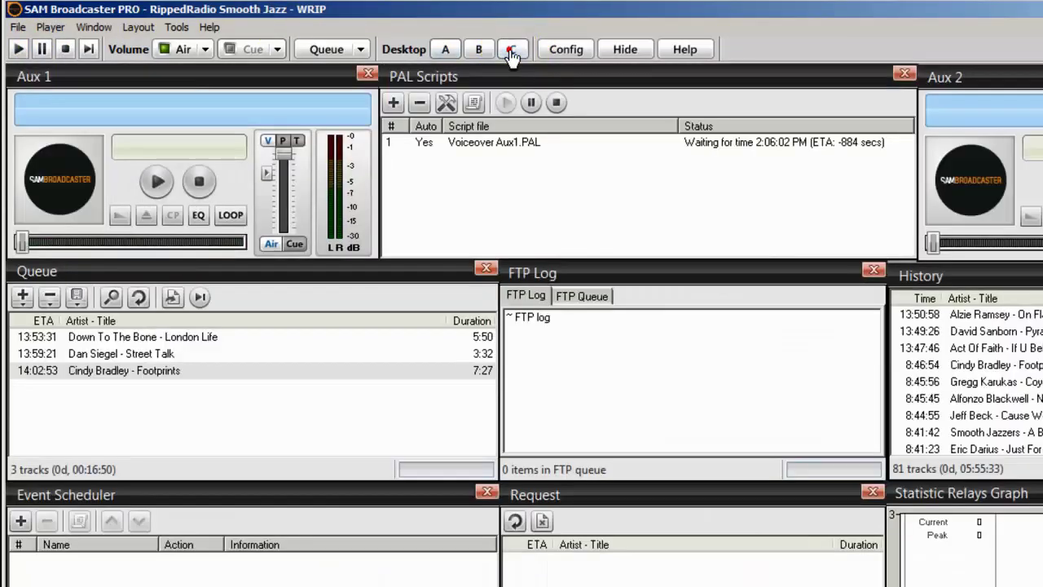
pyautogui.rightClick(486, 143)
pyautogui.click(526, 232)
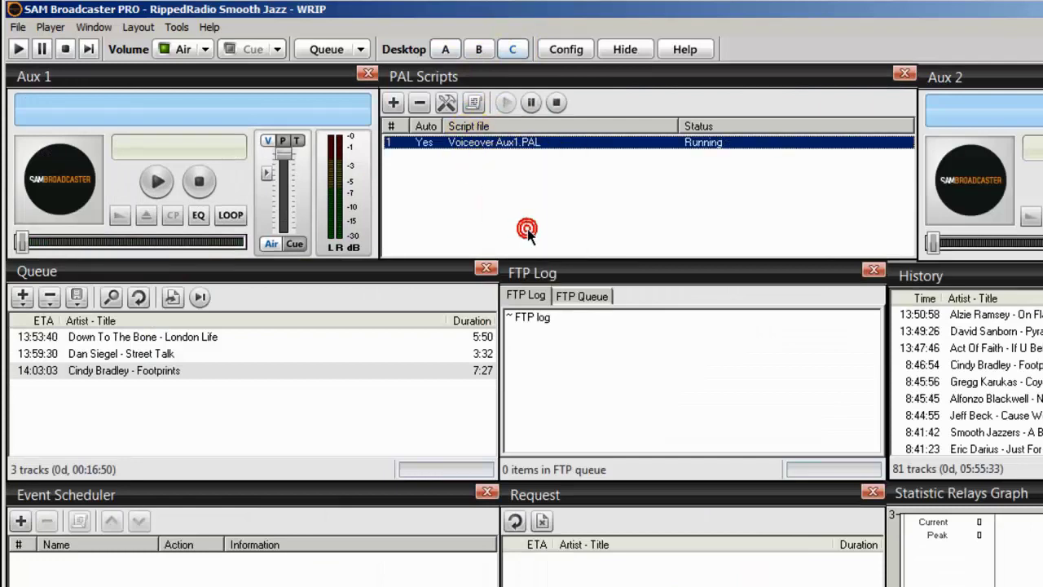
pyautogui.click(446, 51)
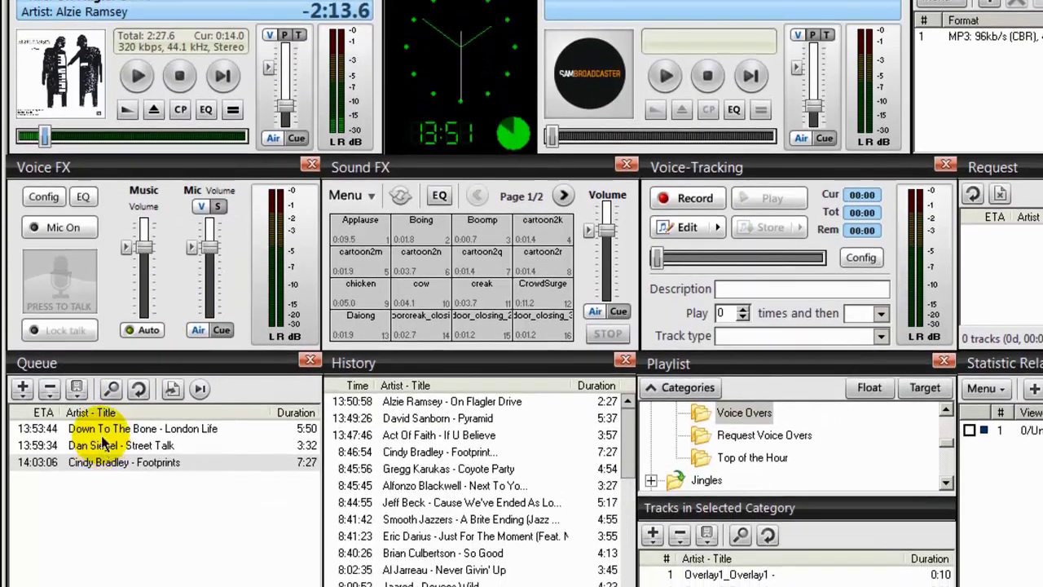
pyautogui.rightClick(103, 431)
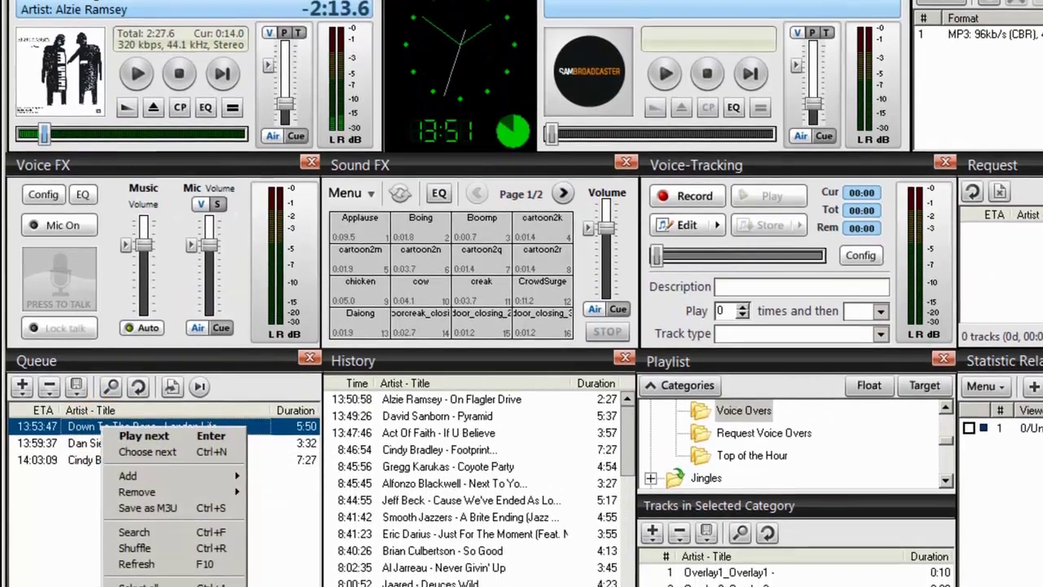
pyautogui.click(134, 438)
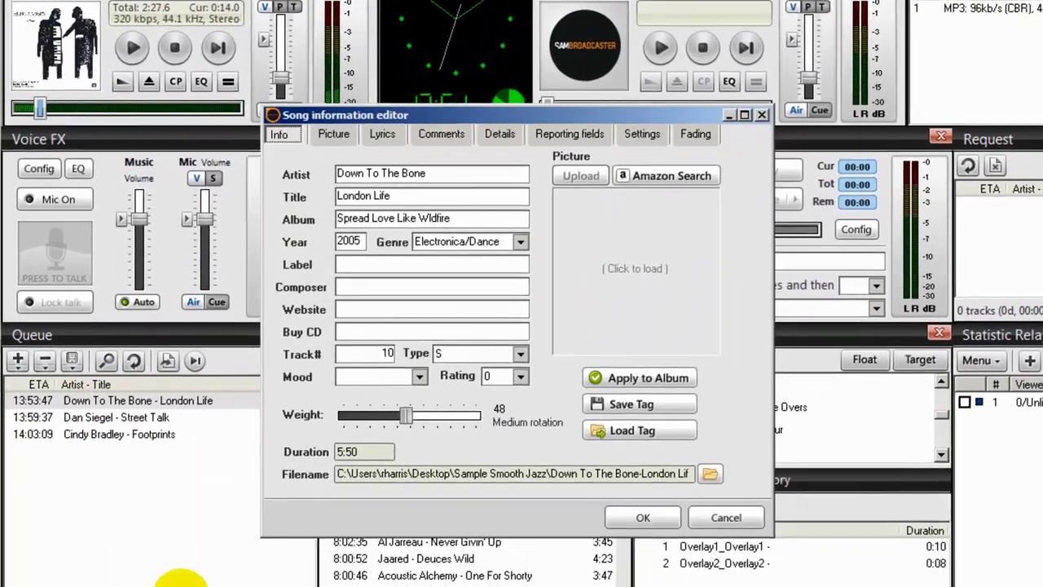
pyautogui.click(641, 124)
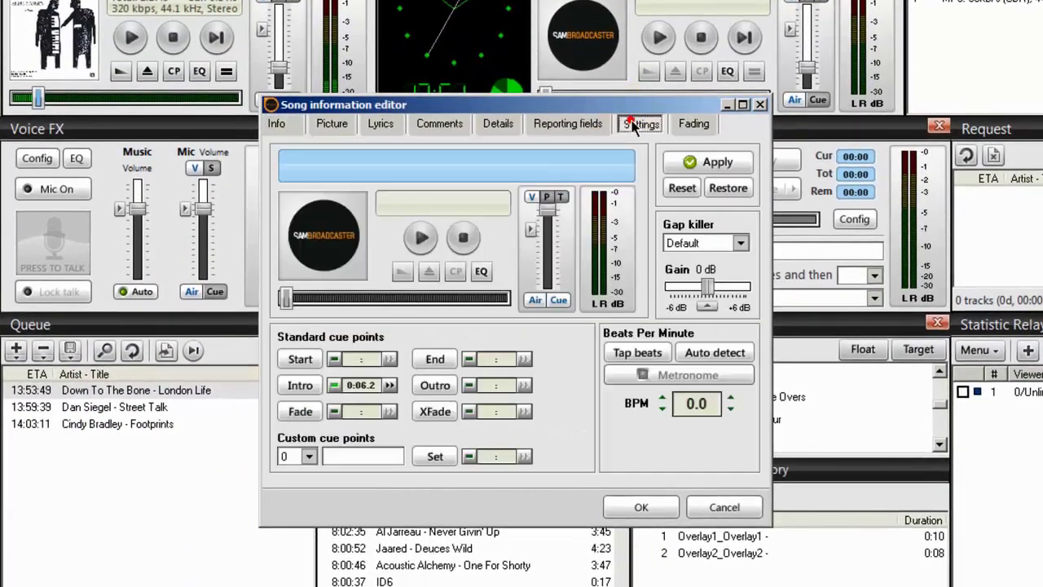
pyautogui.click(419, 241)
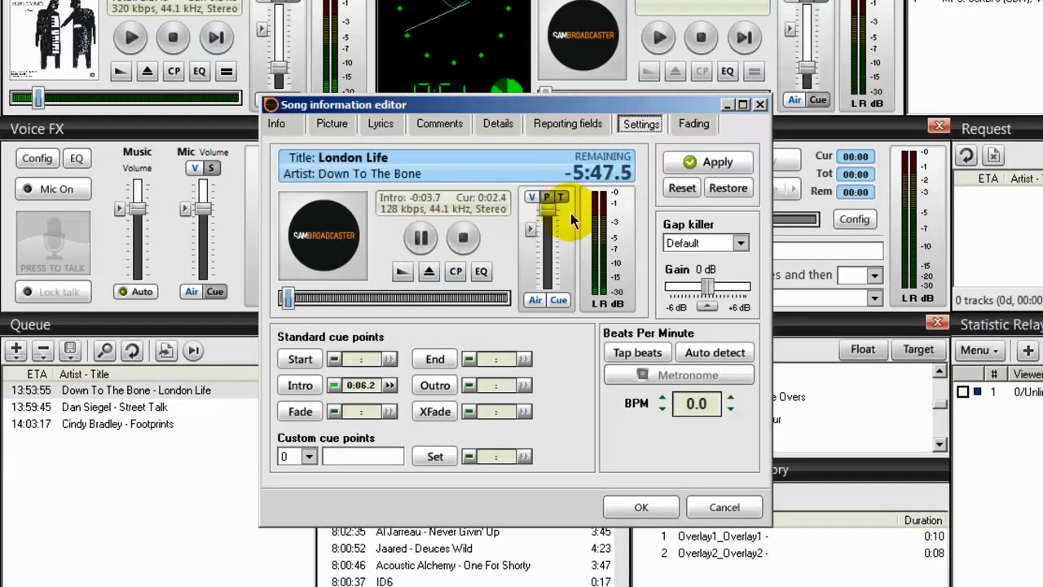
pyautogui.click(464, 236)
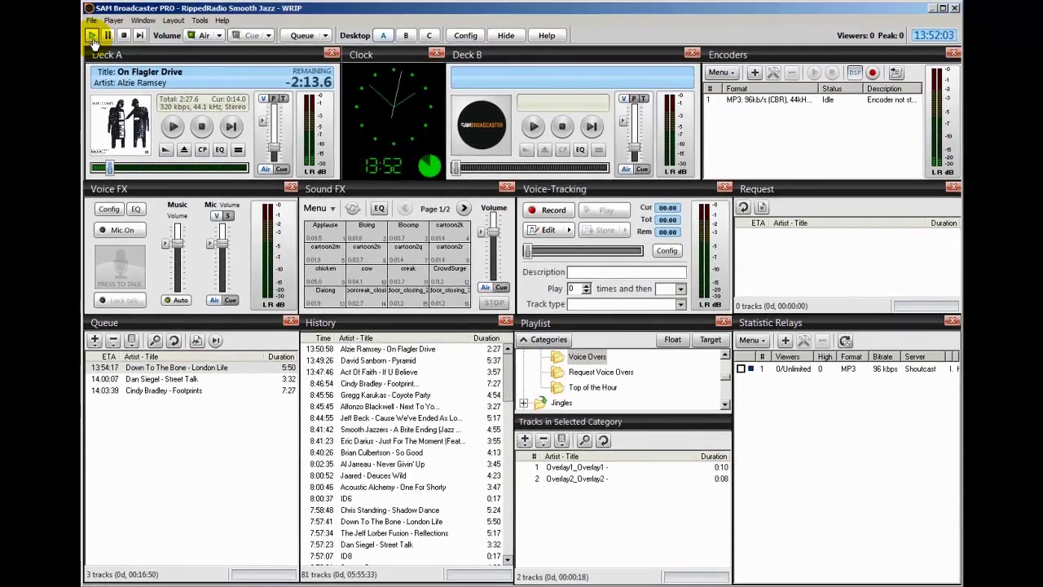
# - Resume On Flagler Drive on Deck A, then fade it out so London Life starts on Deck B
pyautogui.click(92, 36)
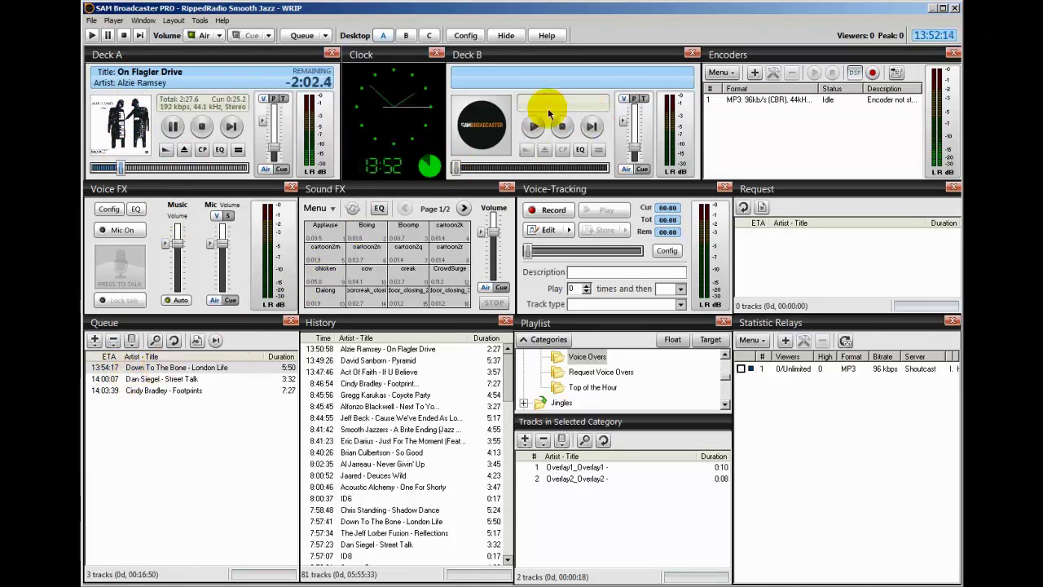
pyautogui.click(165, 152)
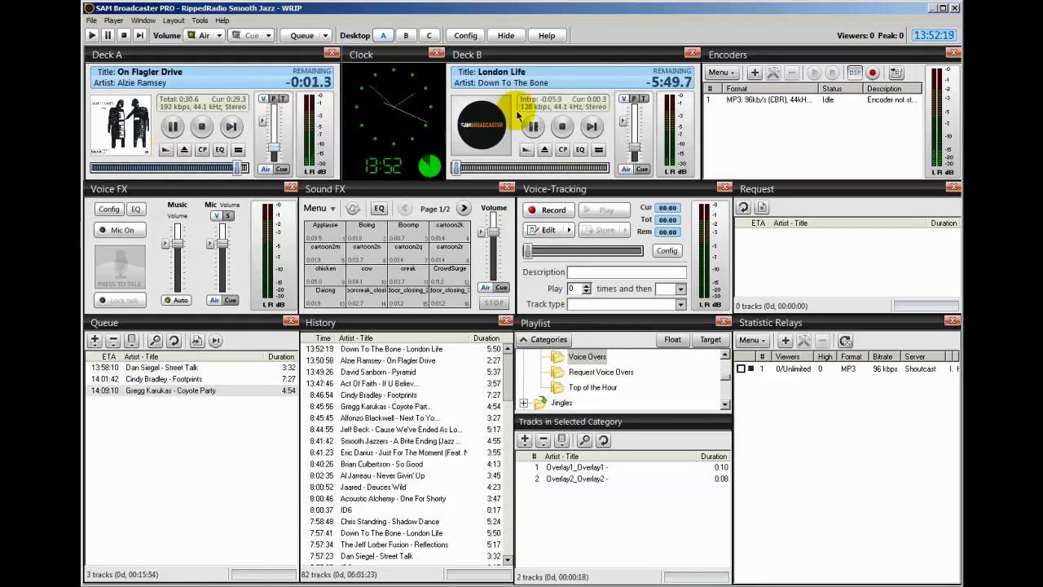